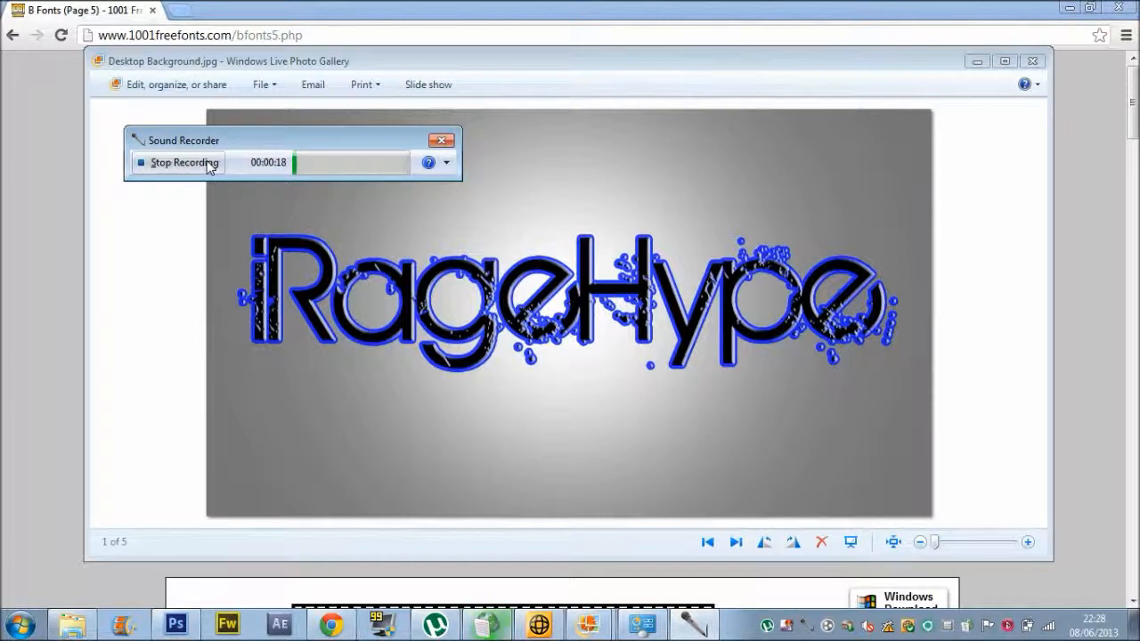
Scroll through the 1001 Free Fonts B fonts page 5 listing, then bring Photoshop to the front.
click(184, 163)
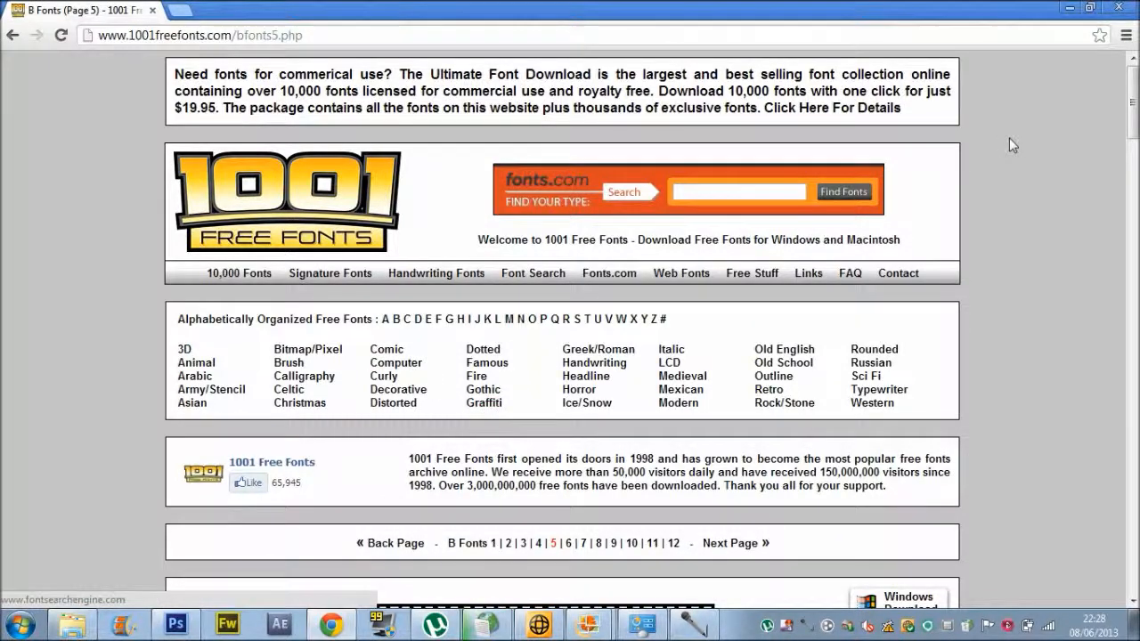
drag(1132, 111, 1122, 291)
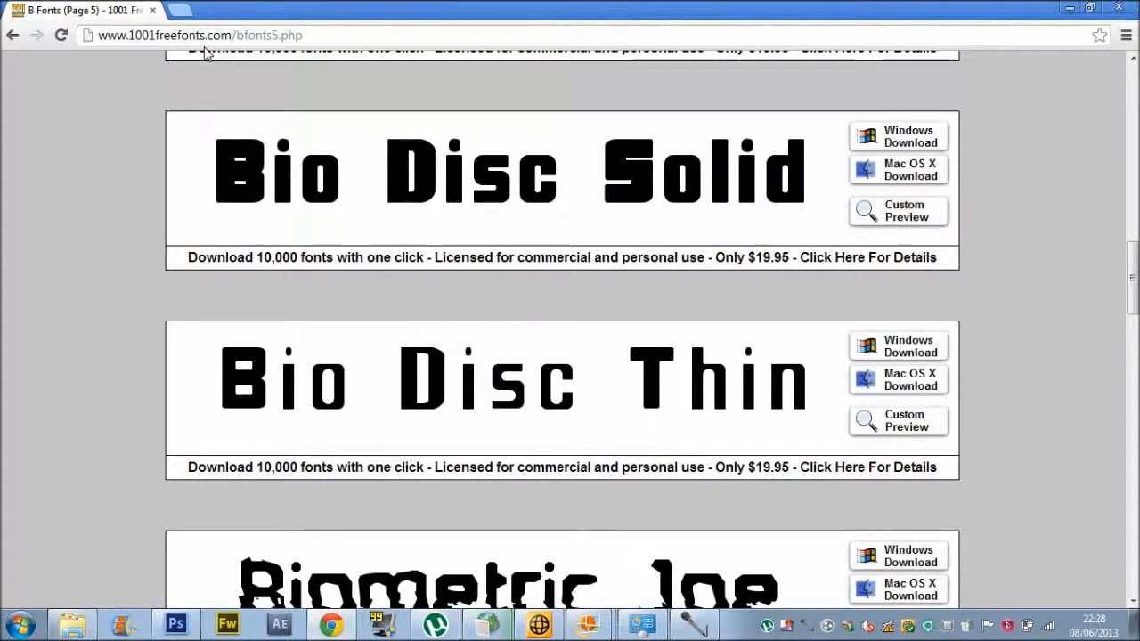
drag(1129, 264, 1133, 554)
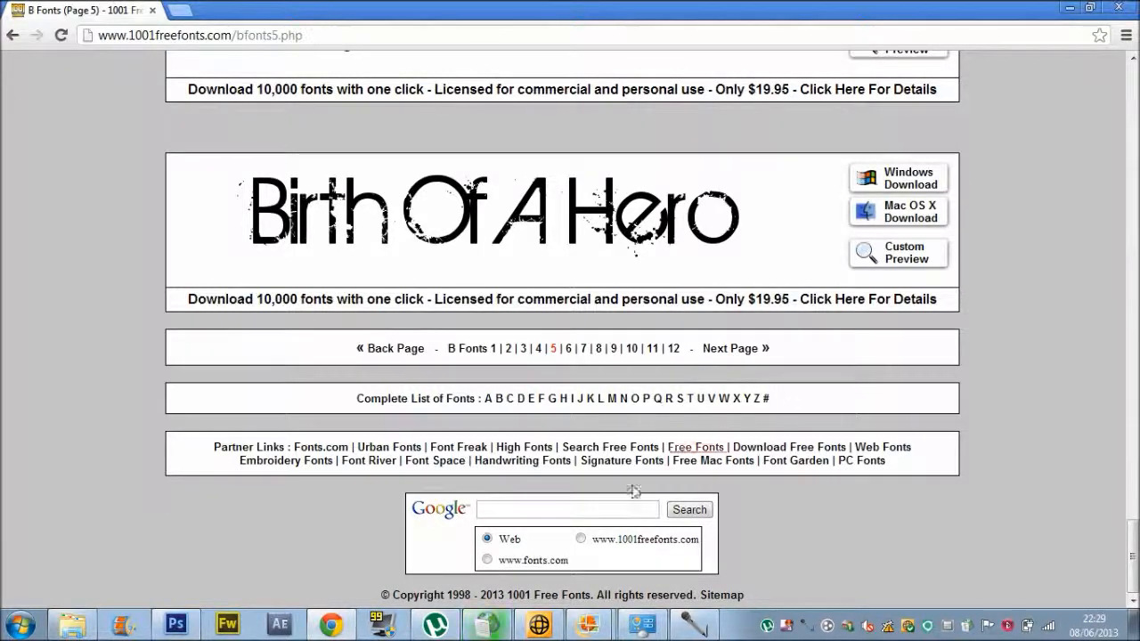
click(175, 624)
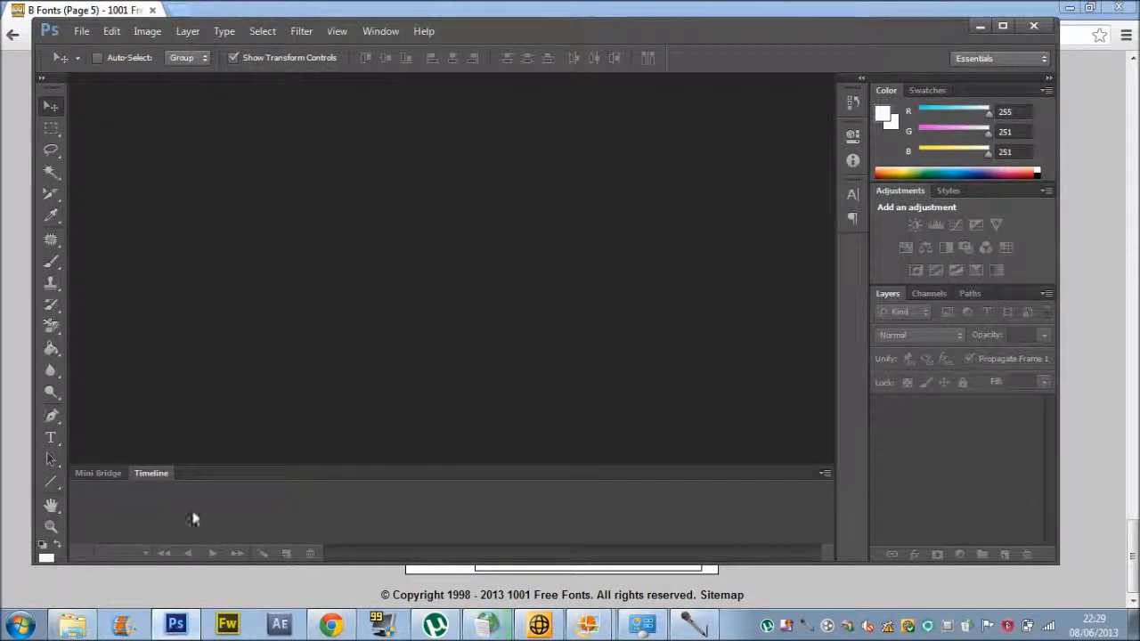
Create a new 1366 × 768 pixel blank document from File > New.
click(84, 35)
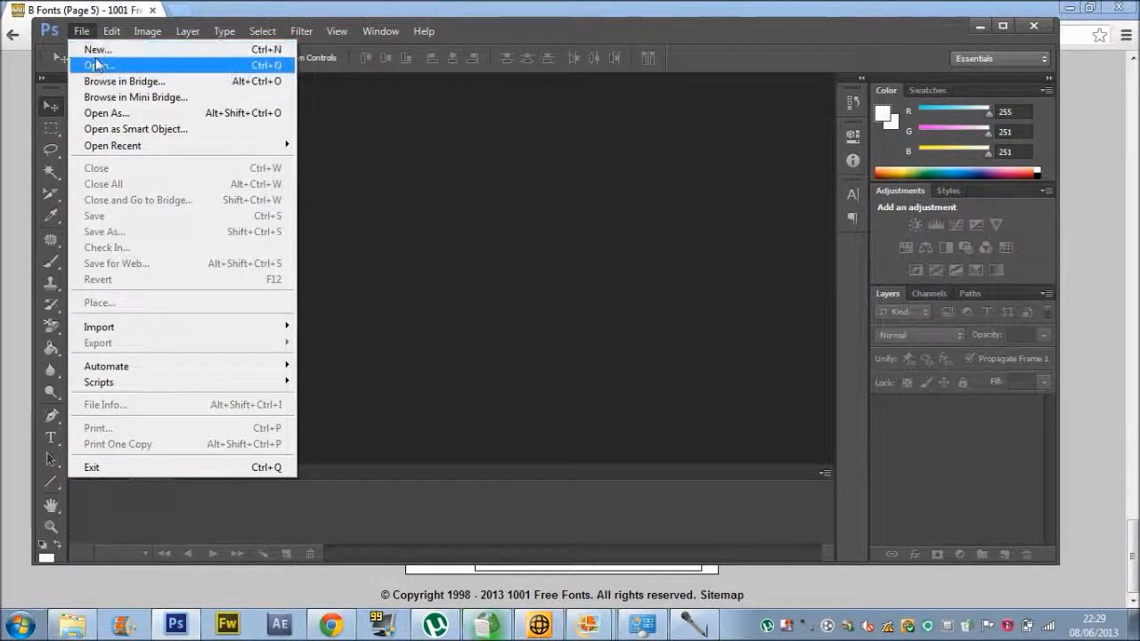
click(103, 67)
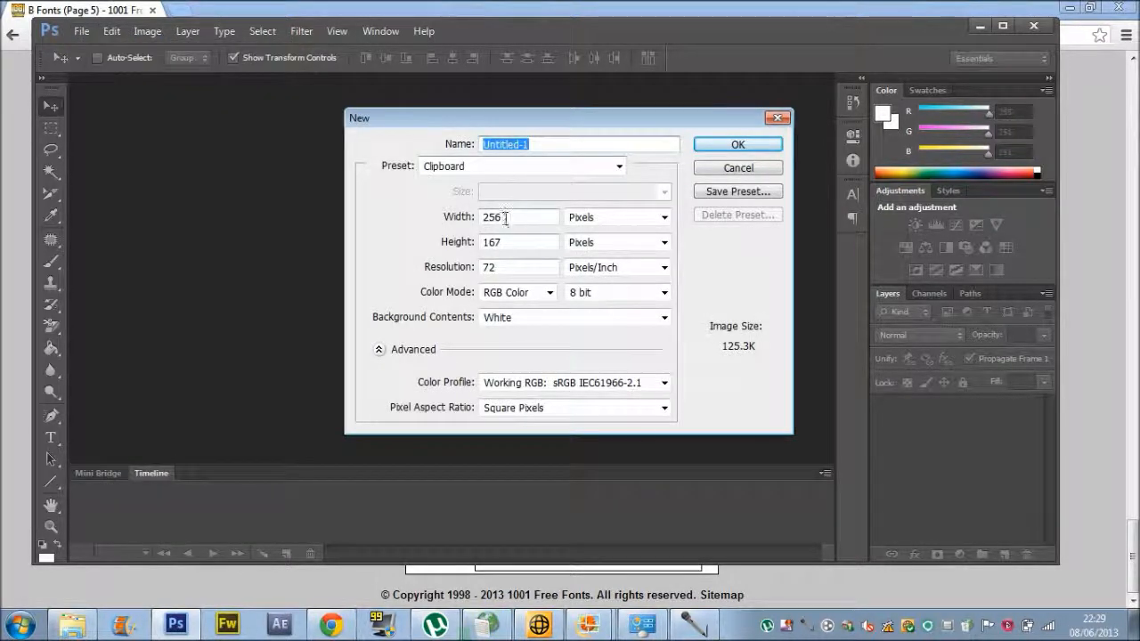
click(511, 217)
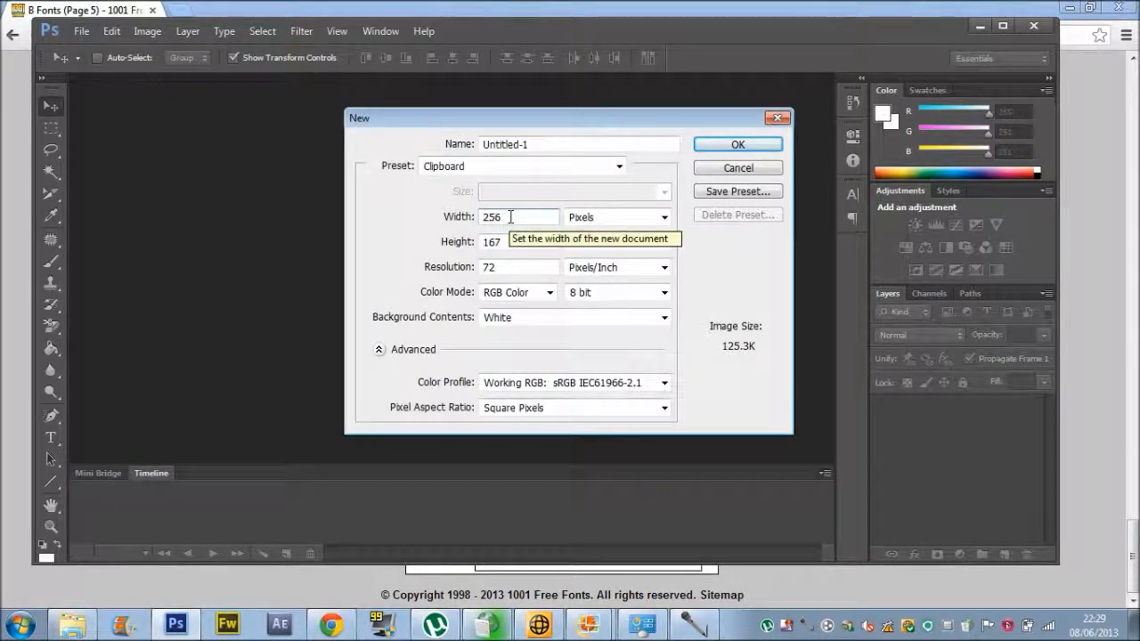
key(BackSpace)
key(BackSpace)
key(BackSpace)
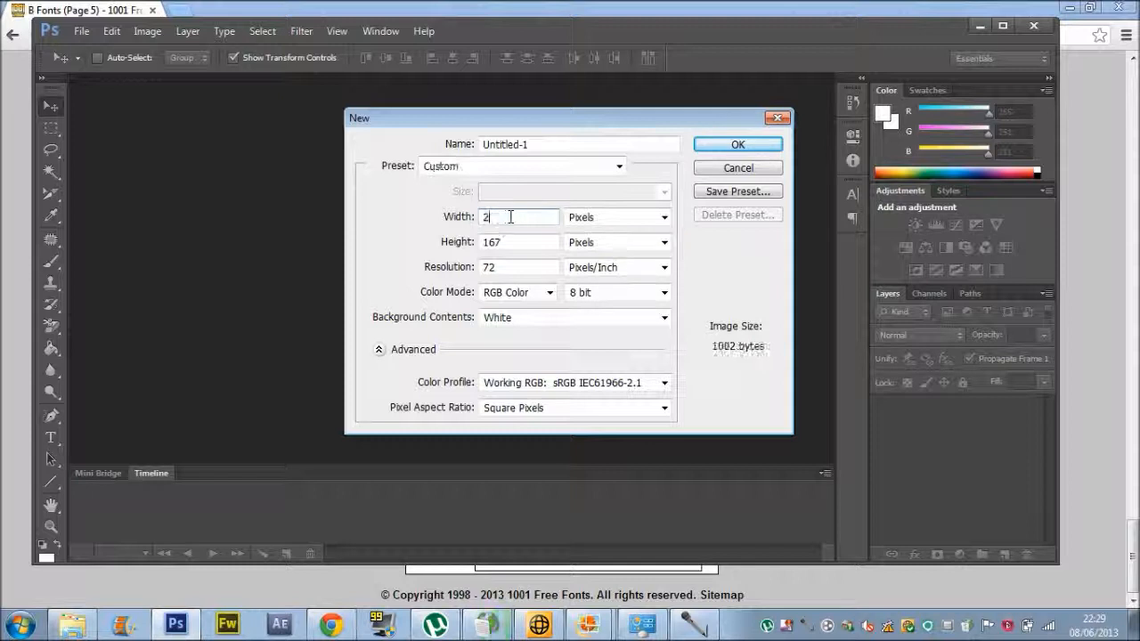
text(1366)
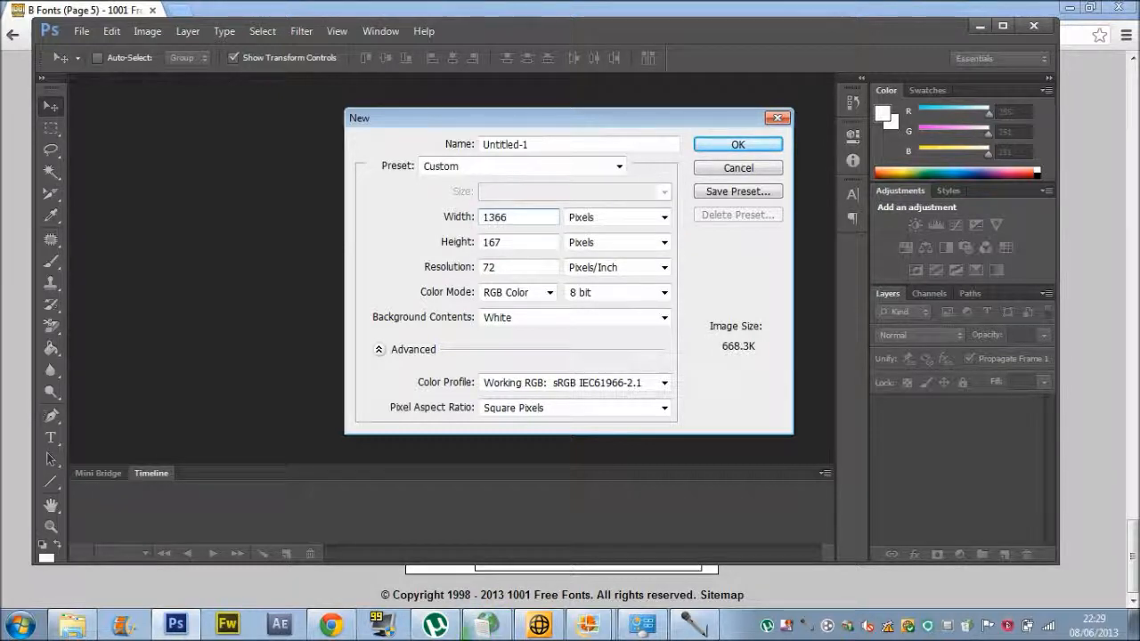
key(Tab)
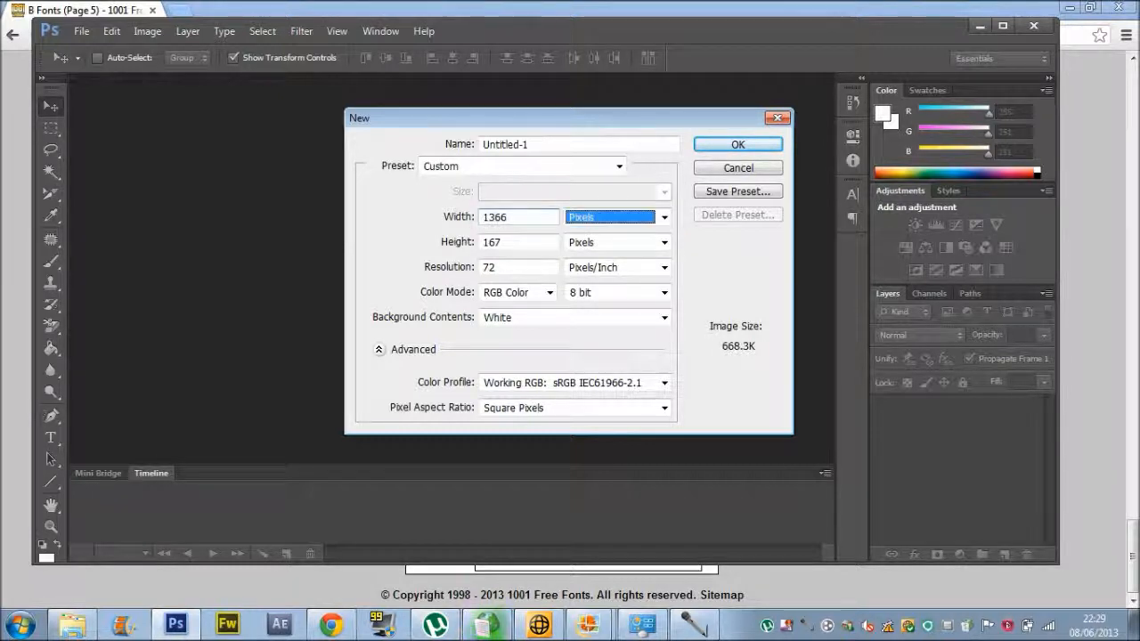
key(Tab)
text(76)
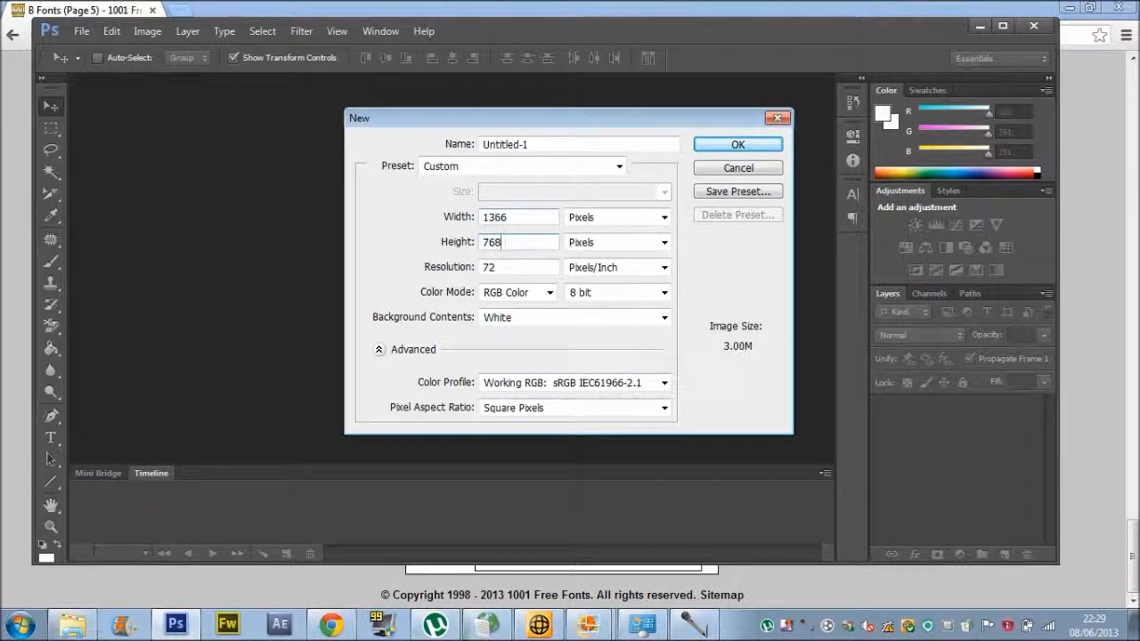
key(Return)
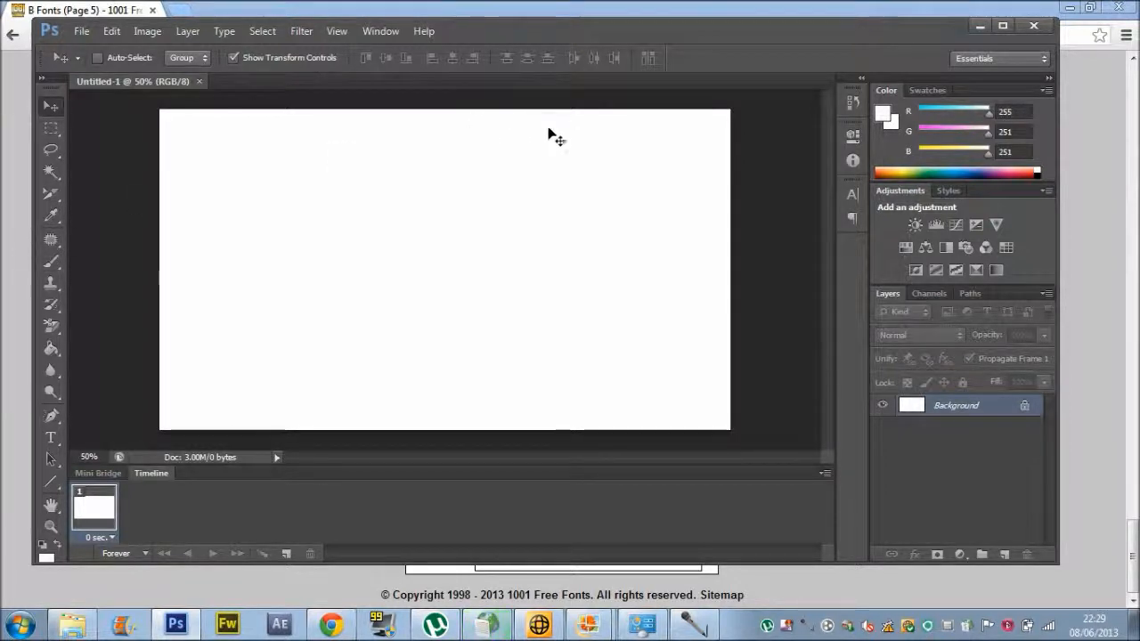
Try a radial gradient from the canvas centre, then undo it back to white.
click(52, 350)
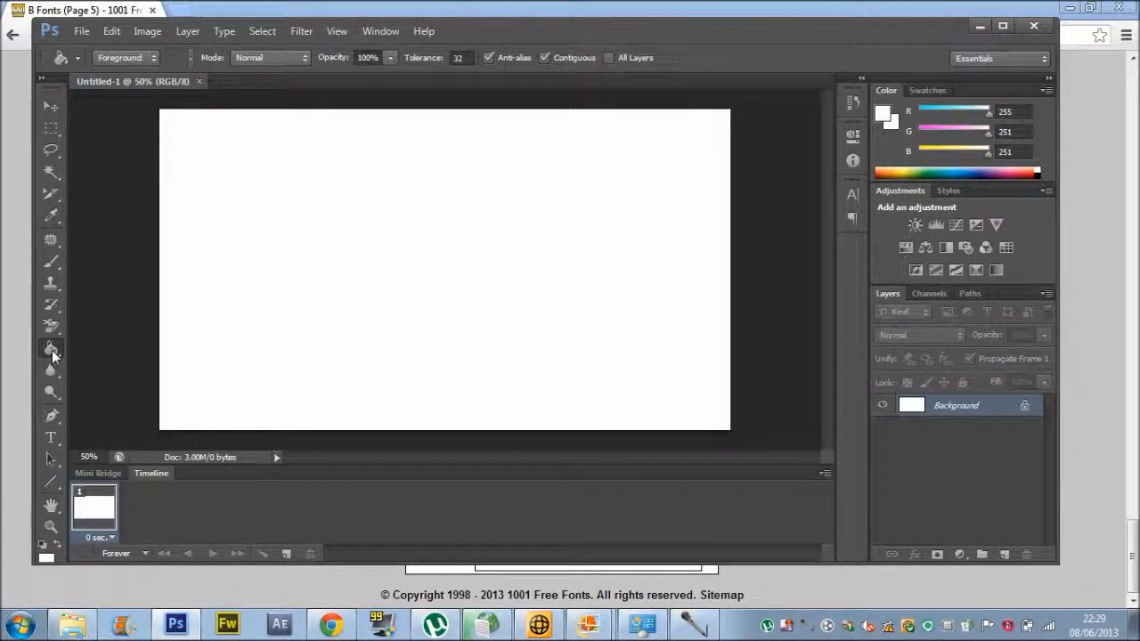
drag(52, 350, 77, 345)
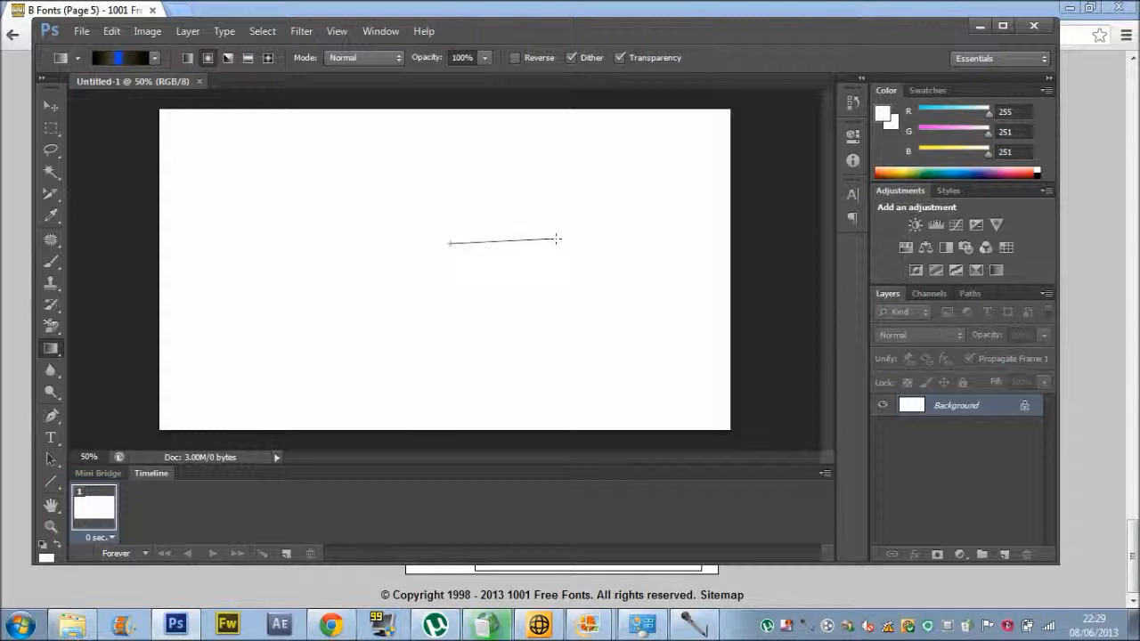
drag(579, 242, 587, 244)
drag(450, 243, 583, 244)
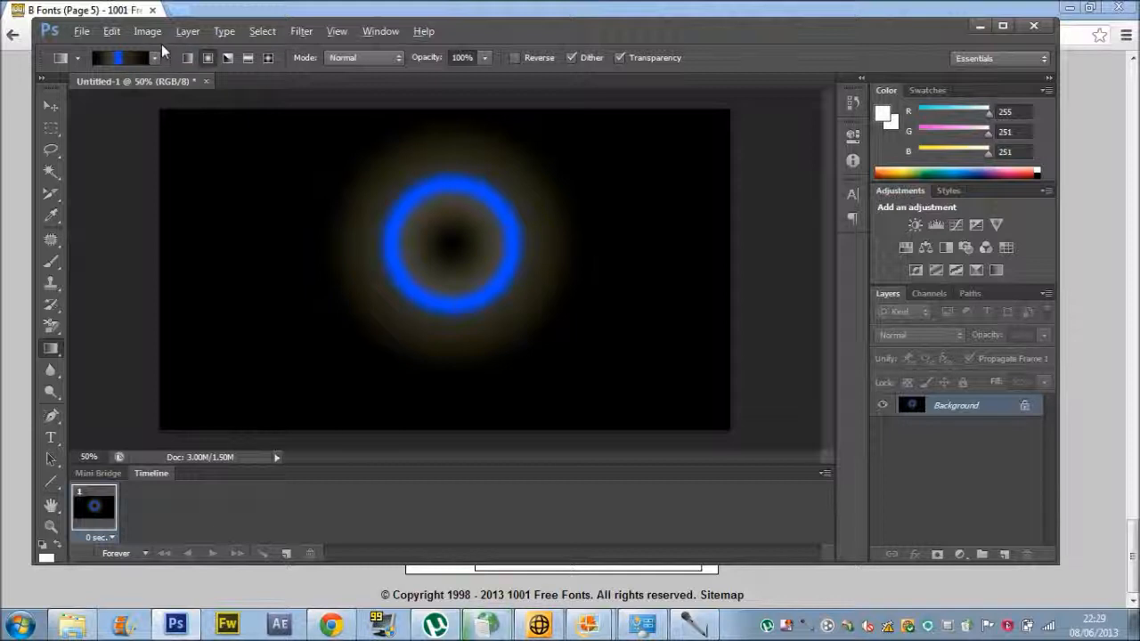
key(ctrl+alt+z)
key(ctrl+alt+z)
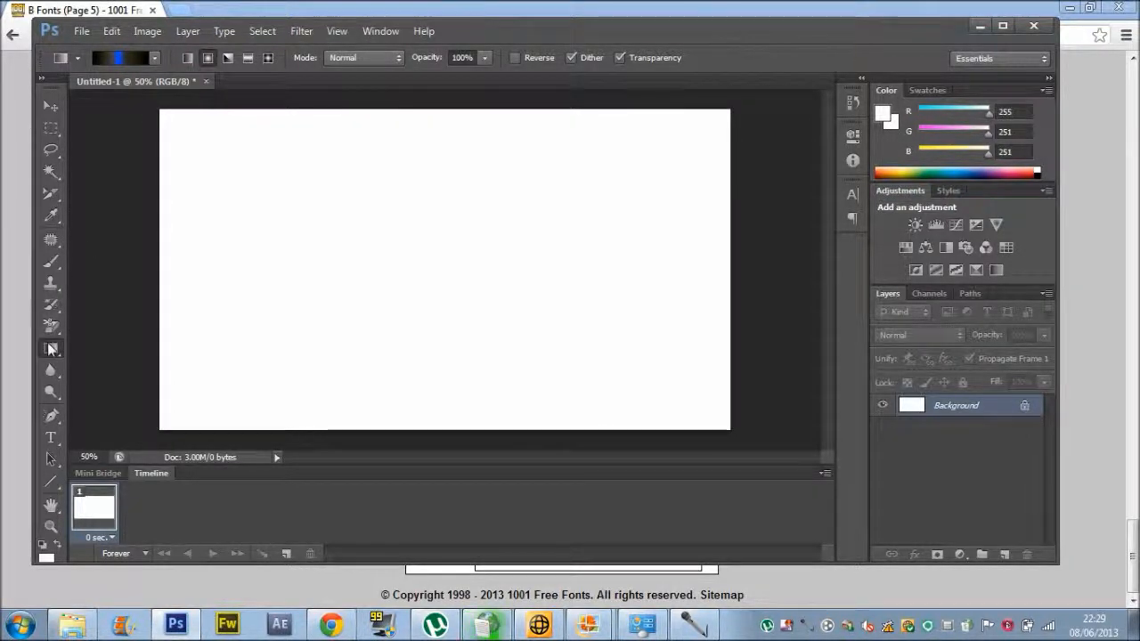
Fill the canvas with red-orange (R 253, G 29, B 29) using the Paint Bucket.
right_click(51, 349)
click(86, 361)
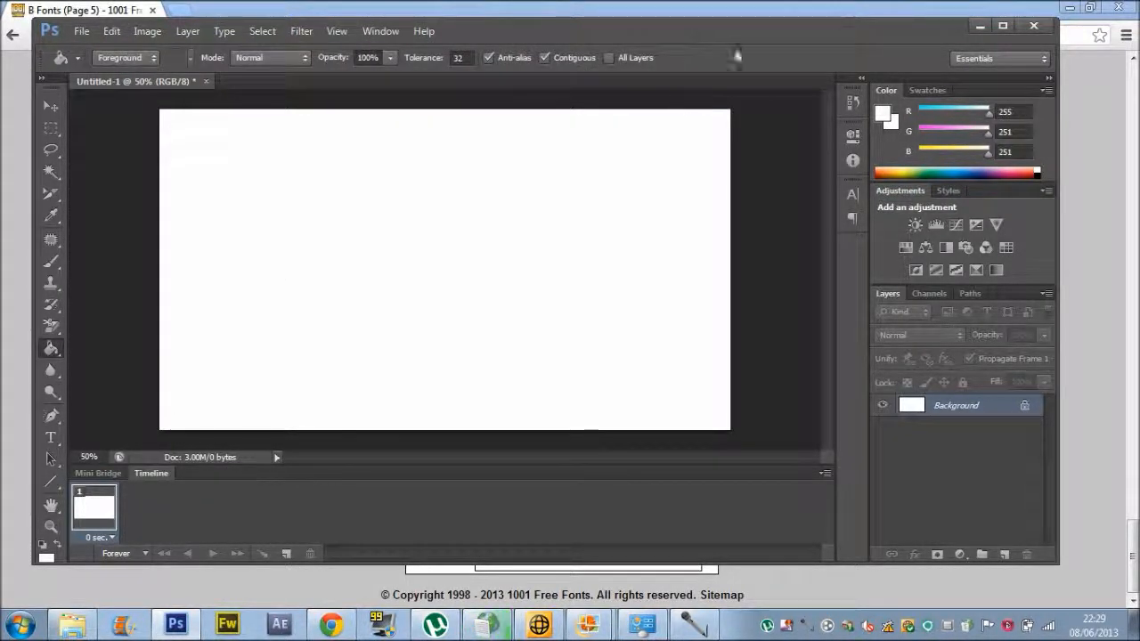
click(885, 113)
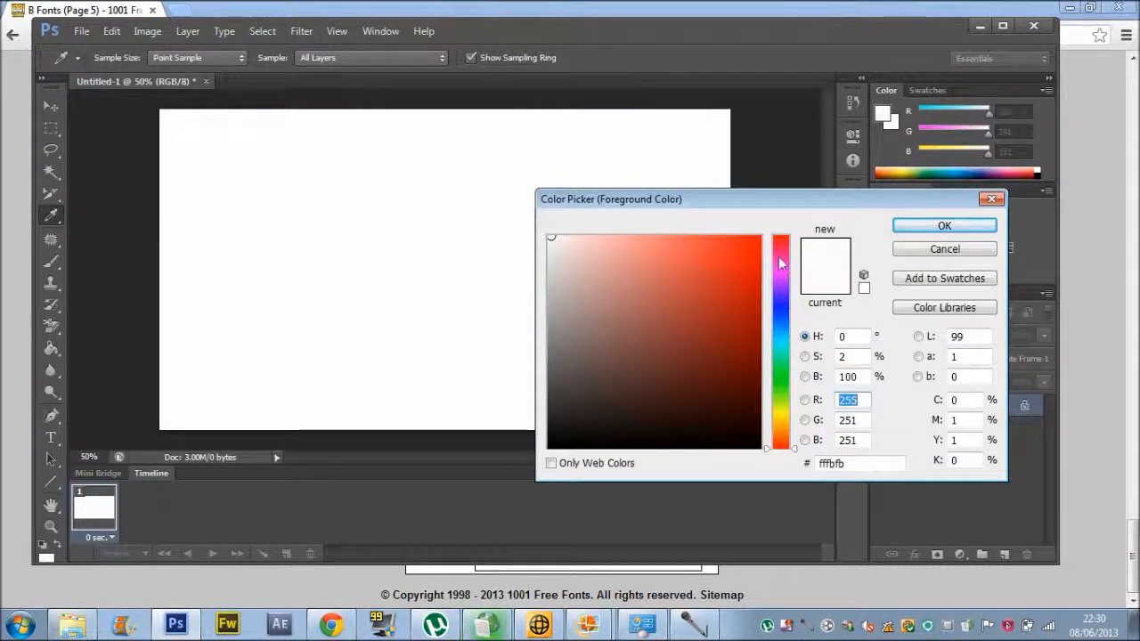
drag(756, 242, 822, 230)
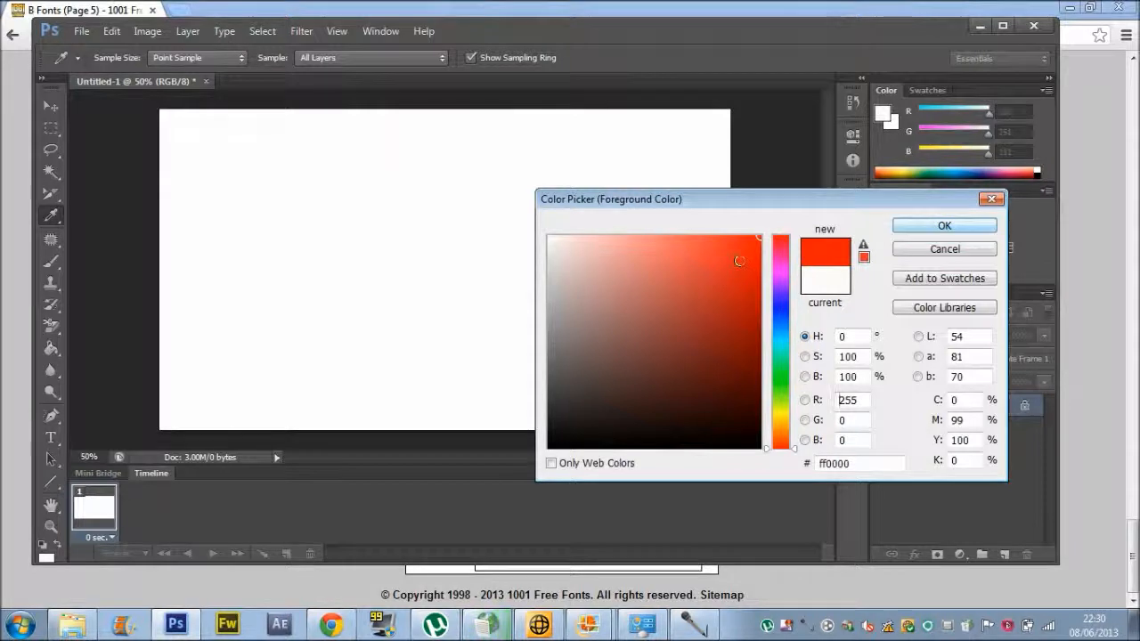
drag(738, 256, 737, 238)
click(962, 227)
key(g)
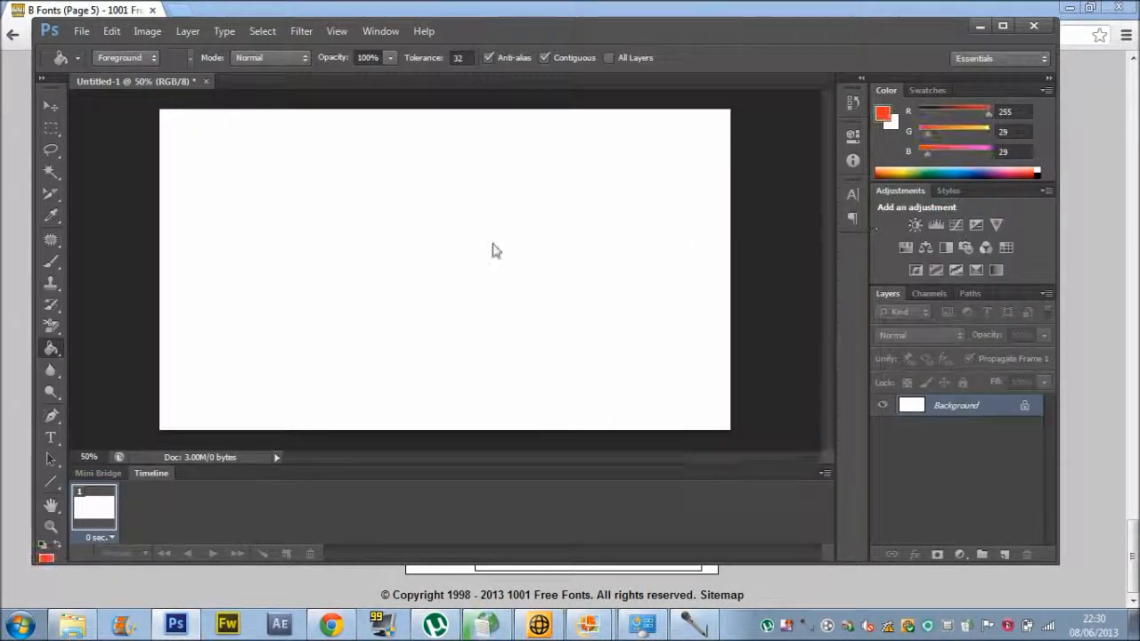
click(313, 275)
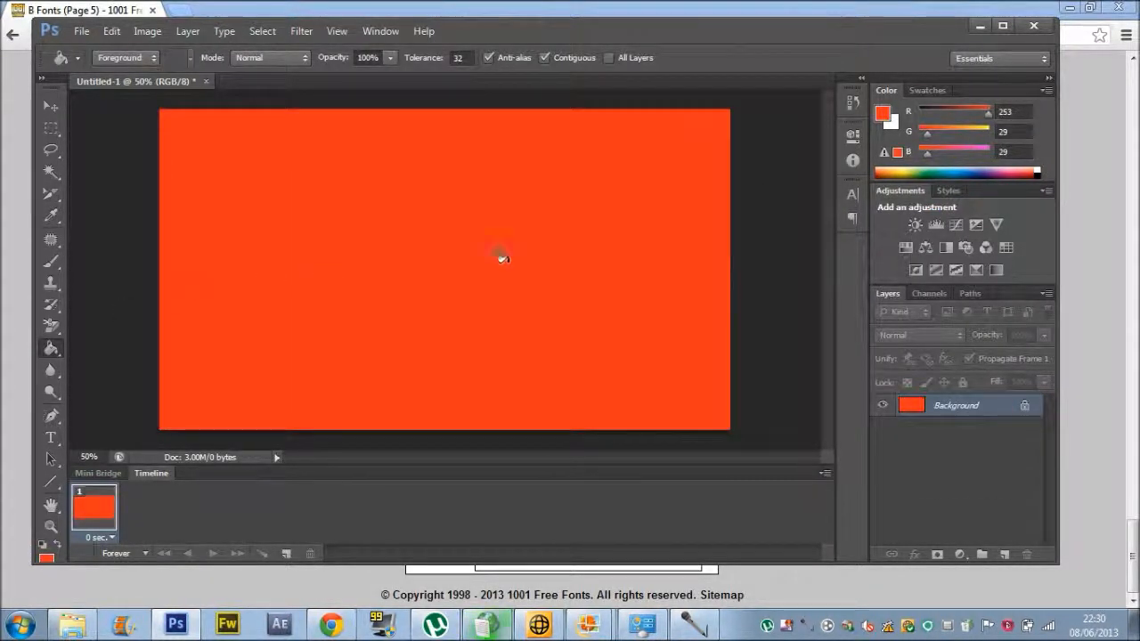
click(50, 263)
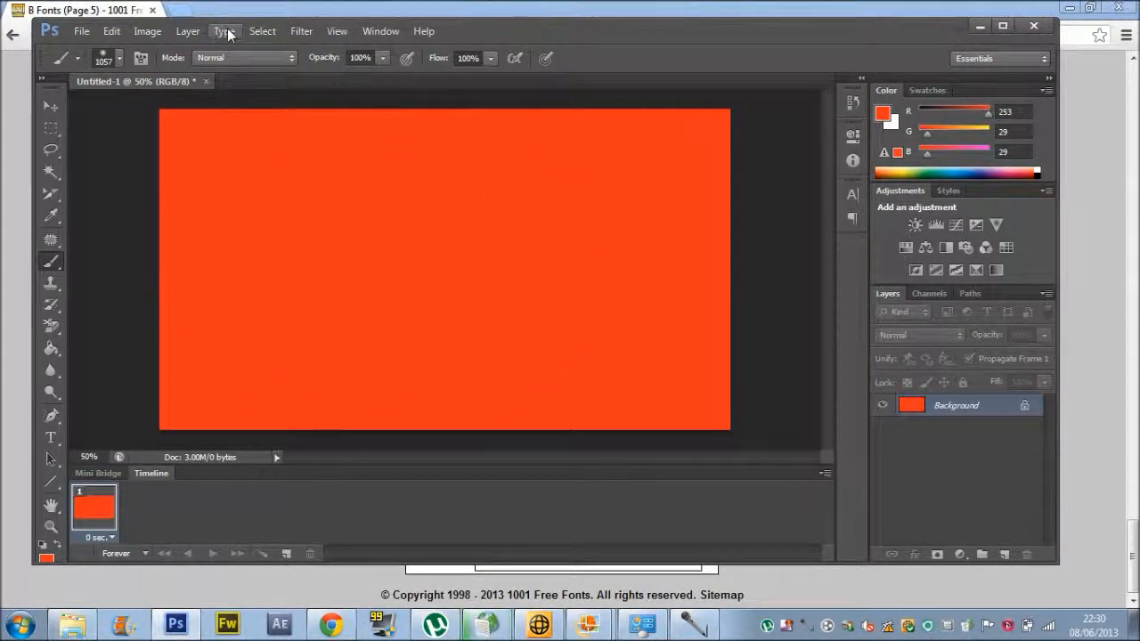
Convert the red background into an ordinary Layer 0 via Layer > New > Layer from Background.
click(194, 38)
mouse_move(267, 50)
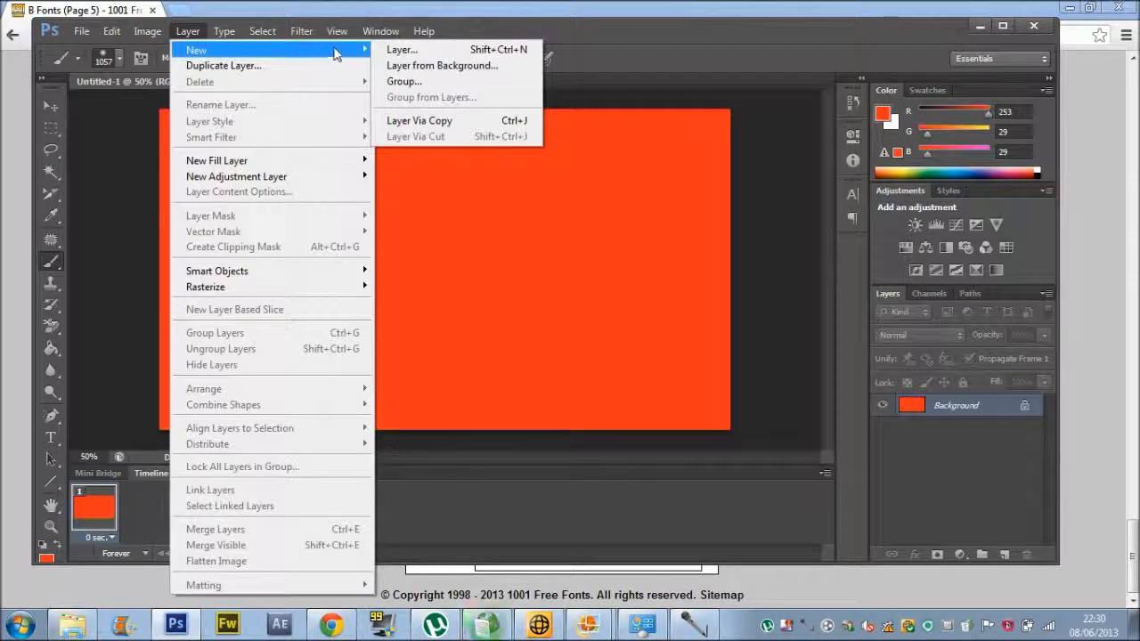
click(401, 66)
click(684, 195)
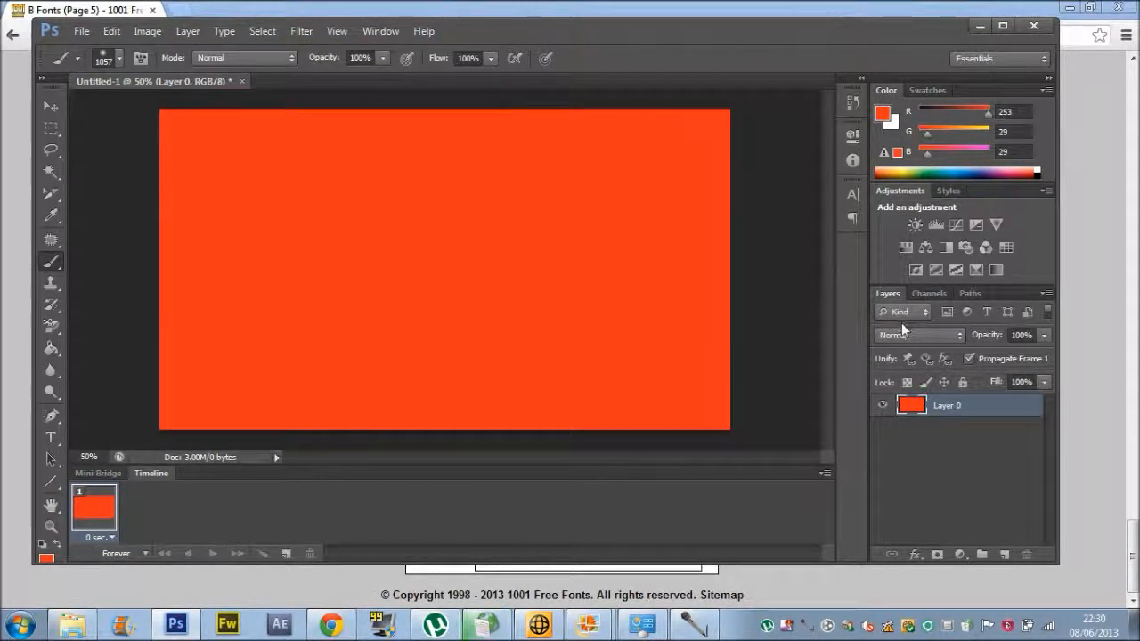
Lower Layer 0's fill to 99% and add an empty Layer 1 above it.
click(1043, 383)
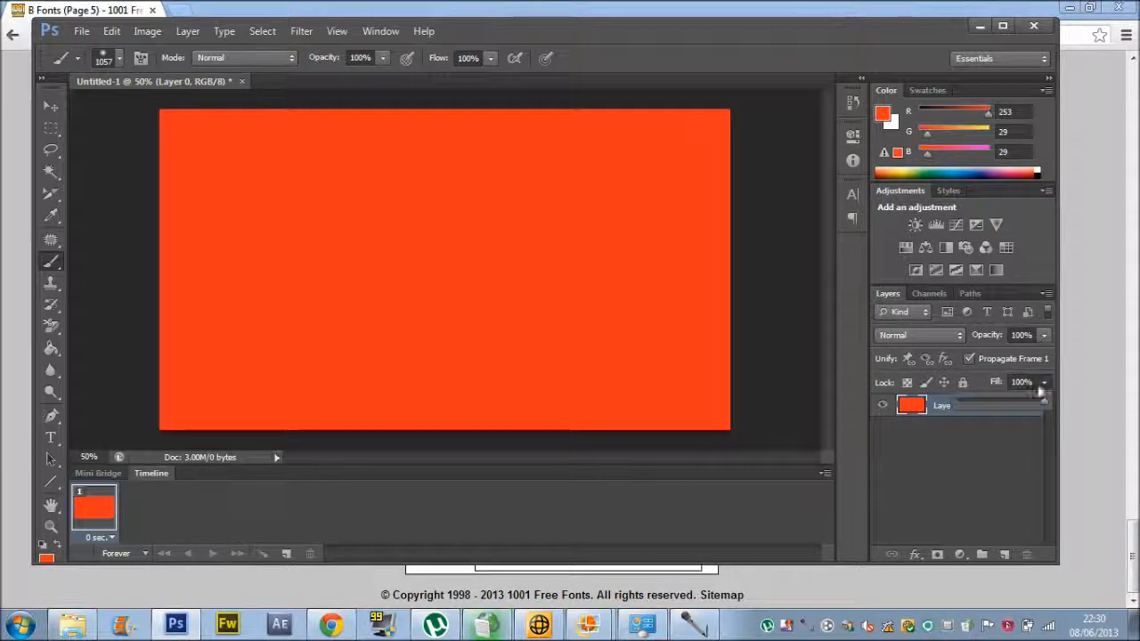
drag(1006, 401, 1043, 400)
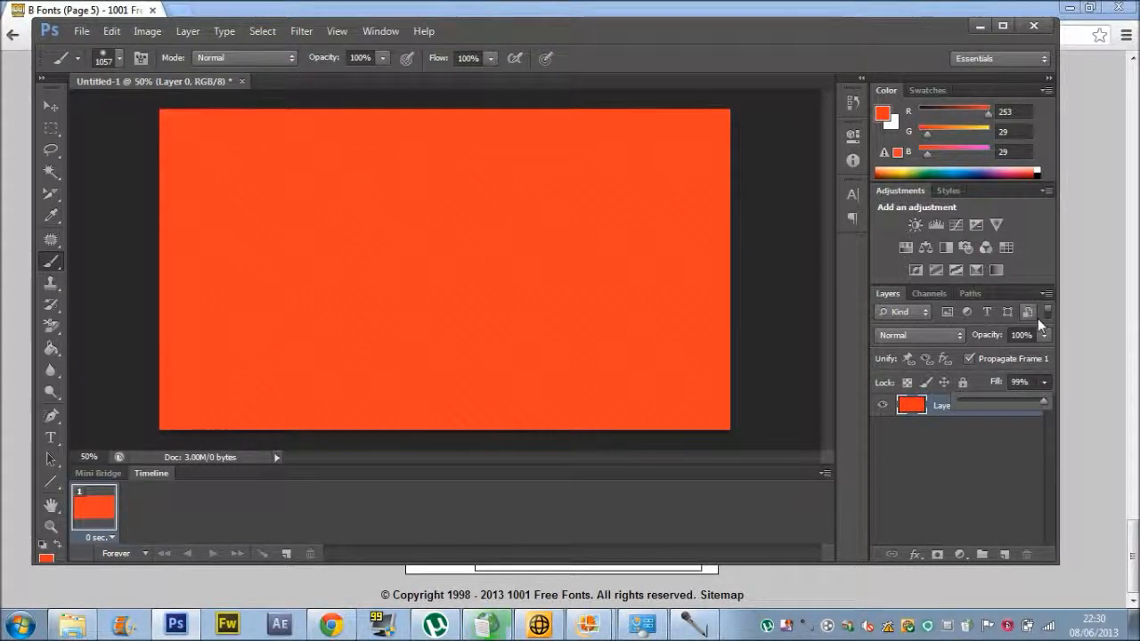
mouse_move(1044, 337)
mouse_down()
mouse_move(1002, 349)
mouse_move(1045, 353)
mouse_up()
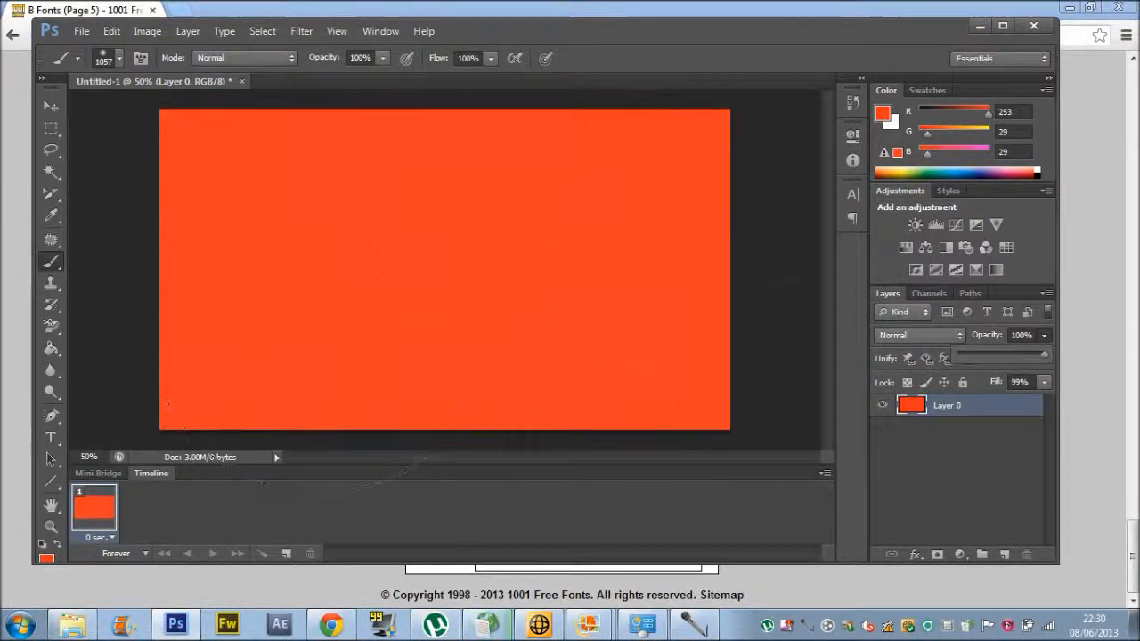
click(1004, 554)
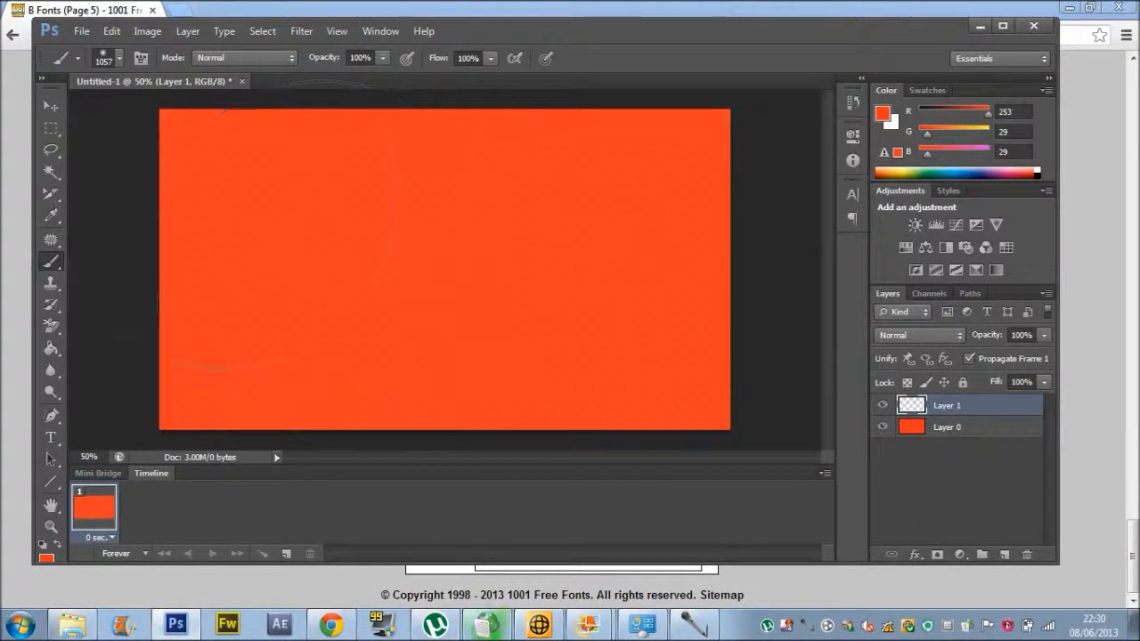
Try a soft grey (162) brush dab in the canvas centre, then undo it.
click(882, 113)
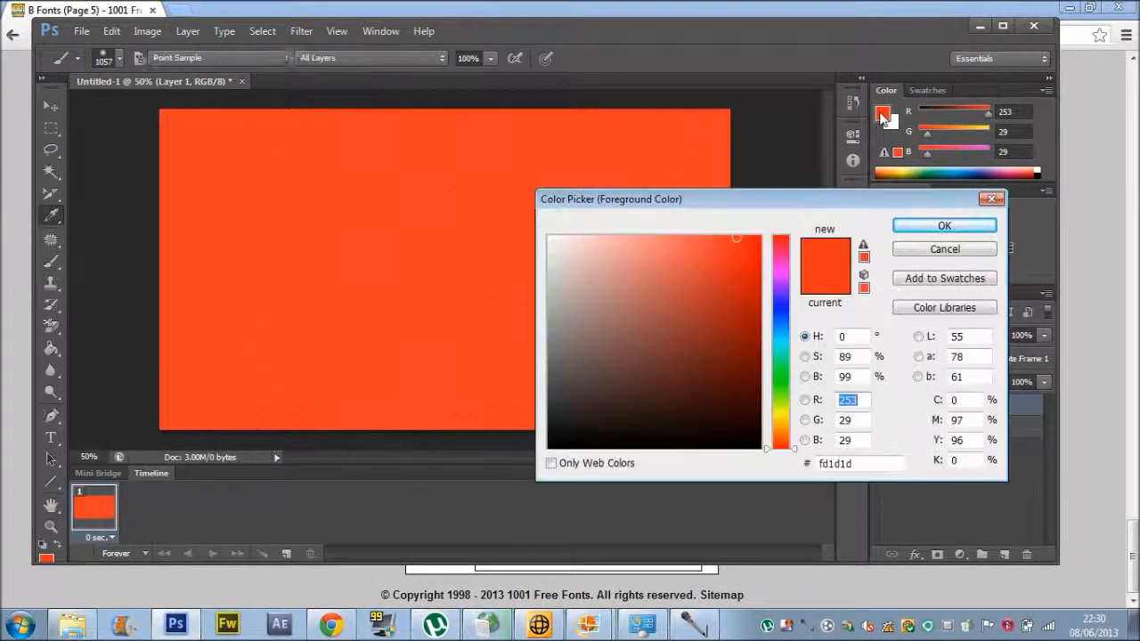
drag(559, 294, 550, 313)
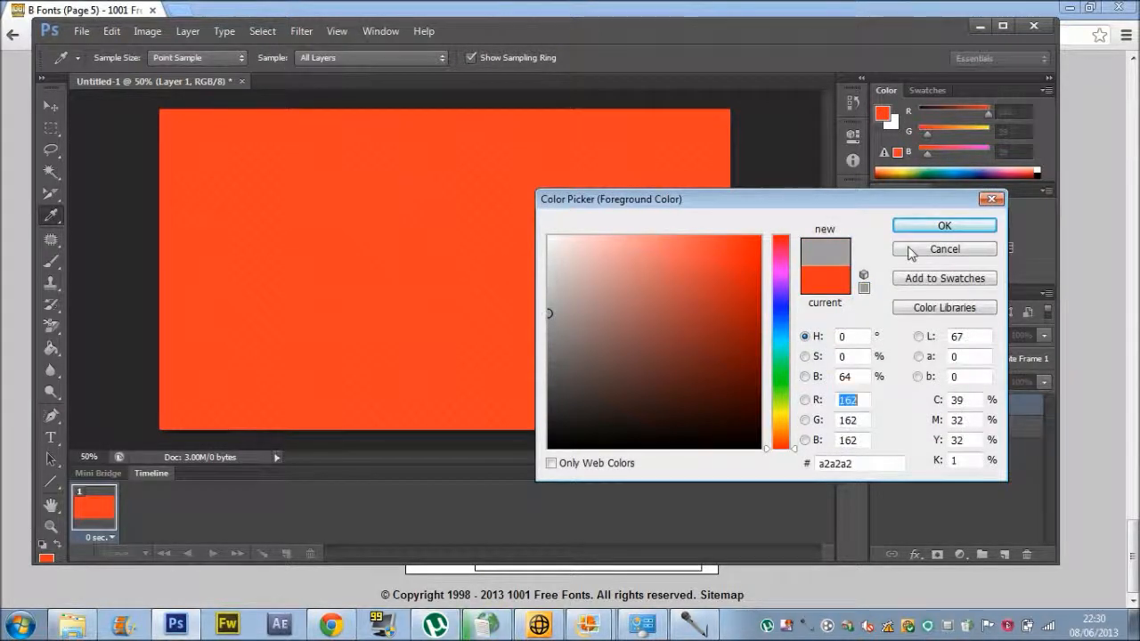
click(924, 228)
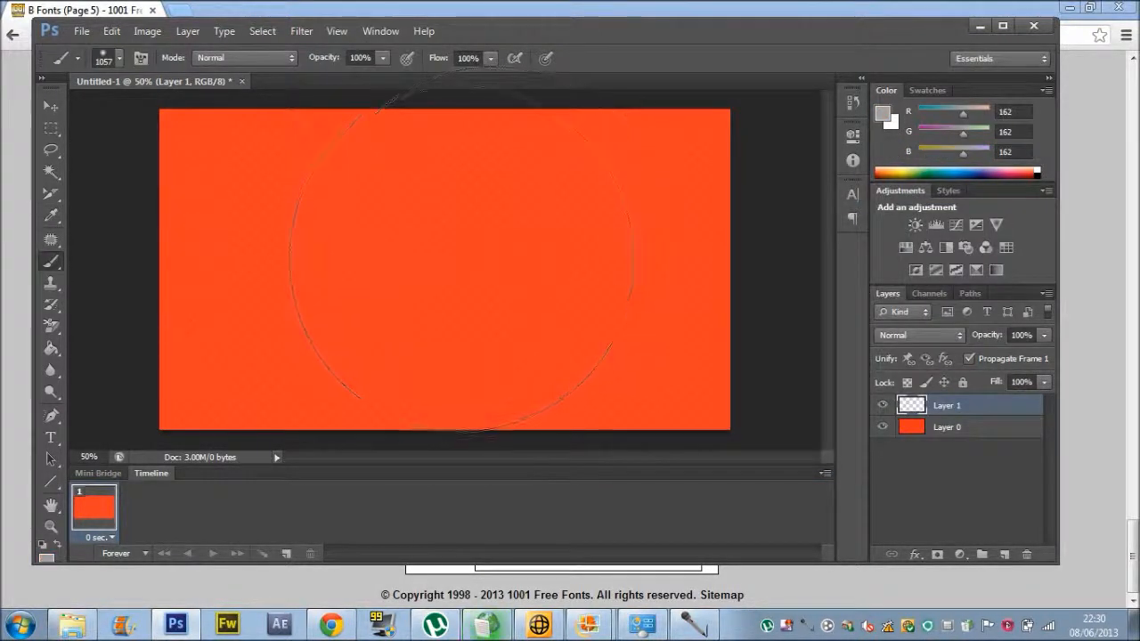
click(442, 264)
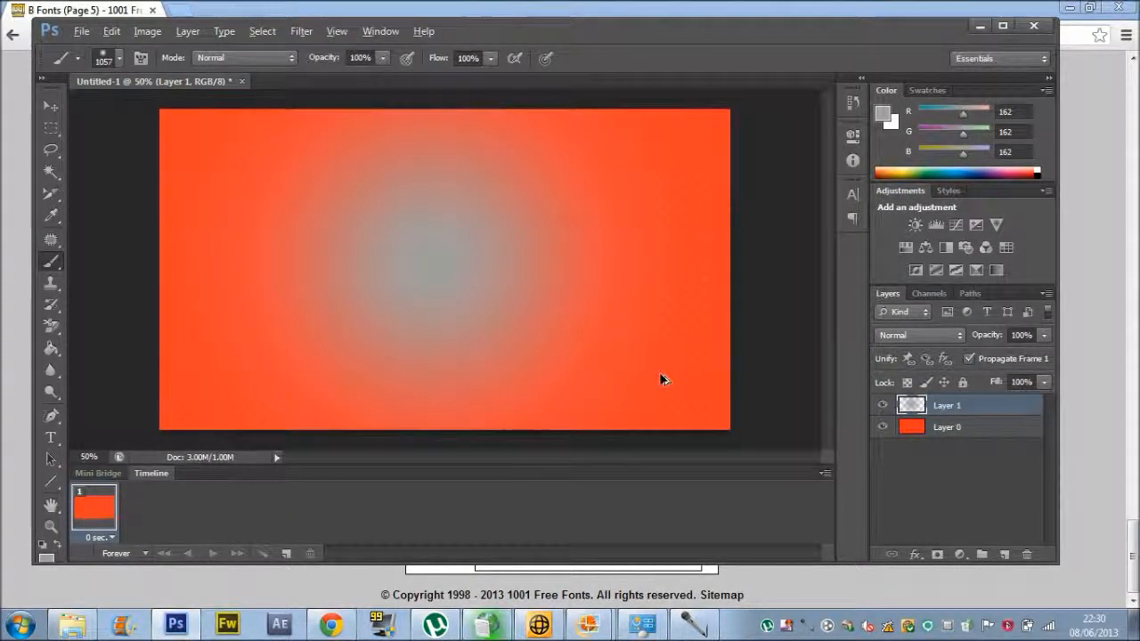
key(ctrl+z)
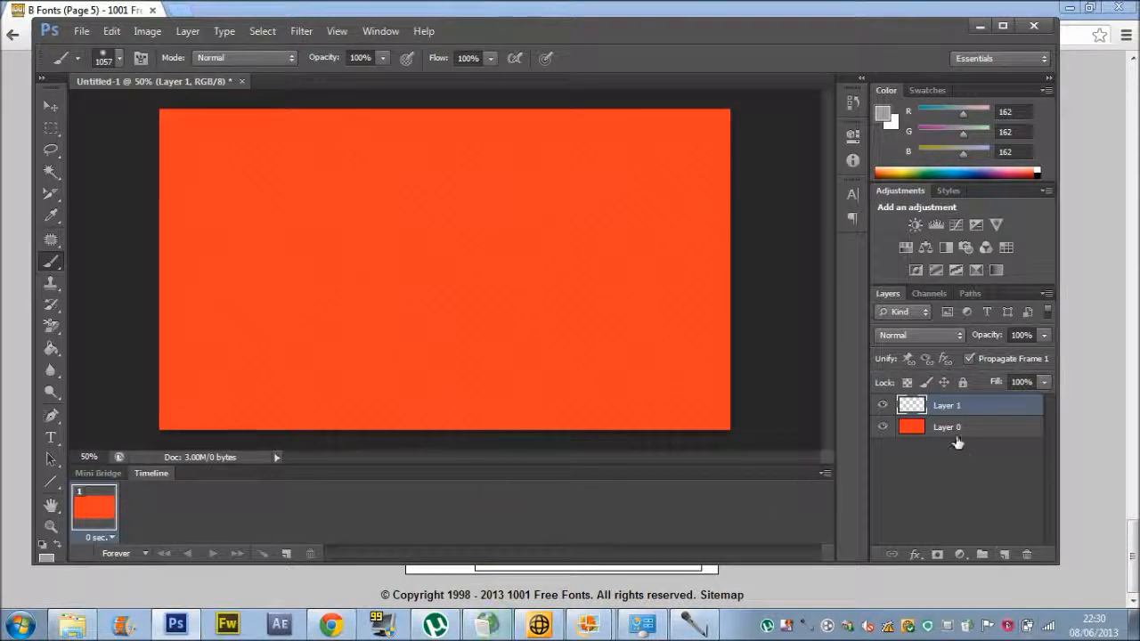
Raise the orange background layer's fill from 99% to 100%.
click(951, 429)
click(1044, 384)
drag(1042, 403, 1053, 402)
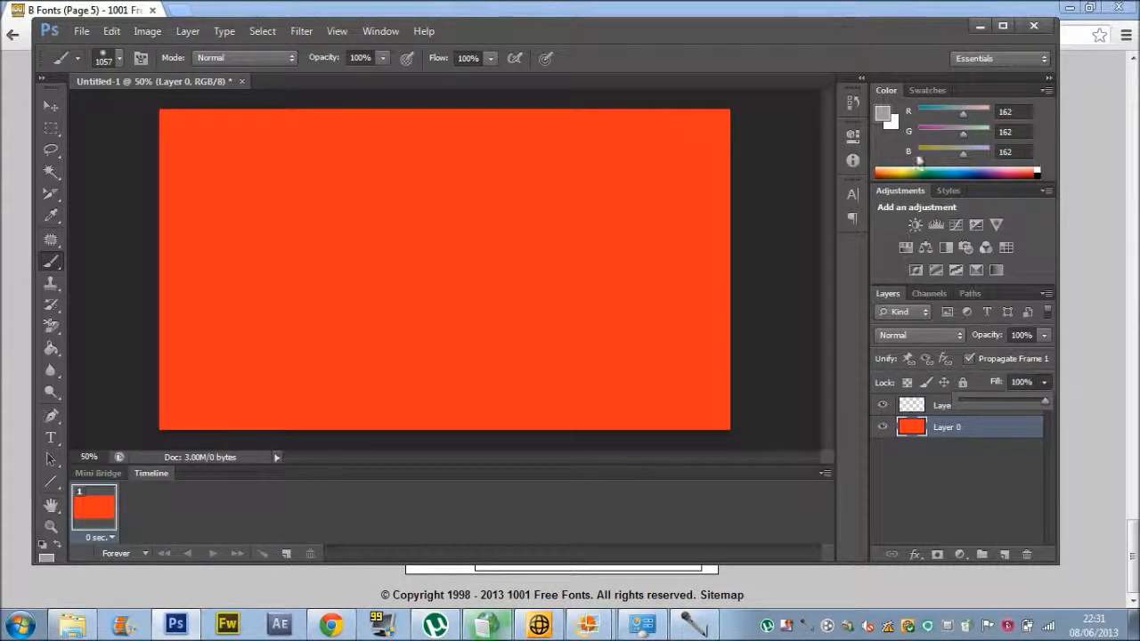
Paint a large soft white glow in the canvas centre on Layer 1.
key(i)
click(883, 110)
click(550, 237)
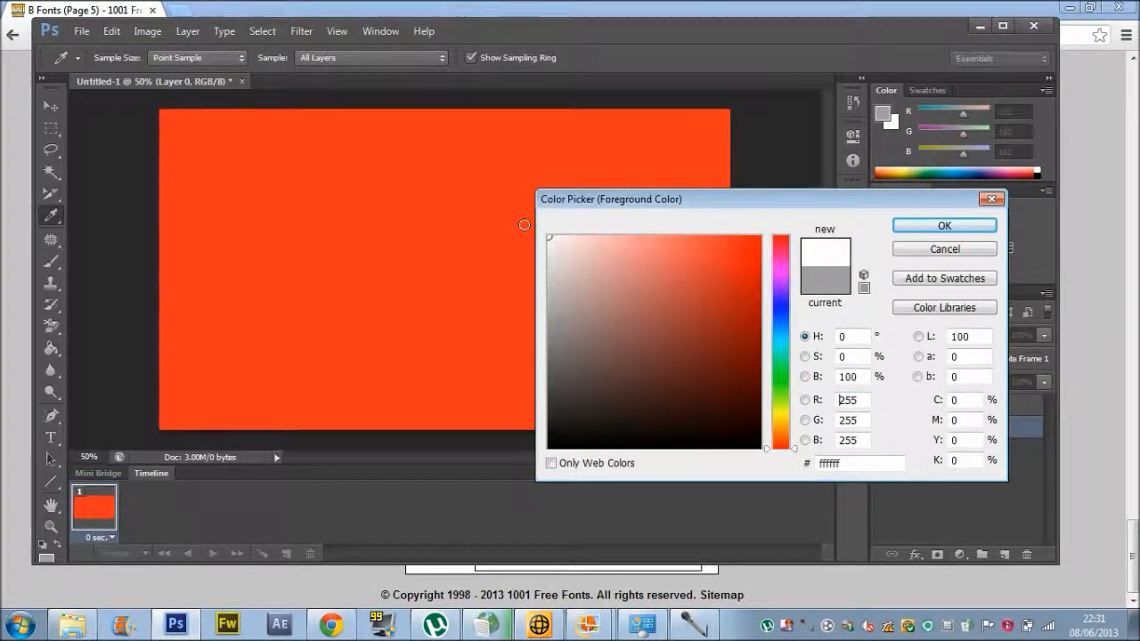
click(918, 229)
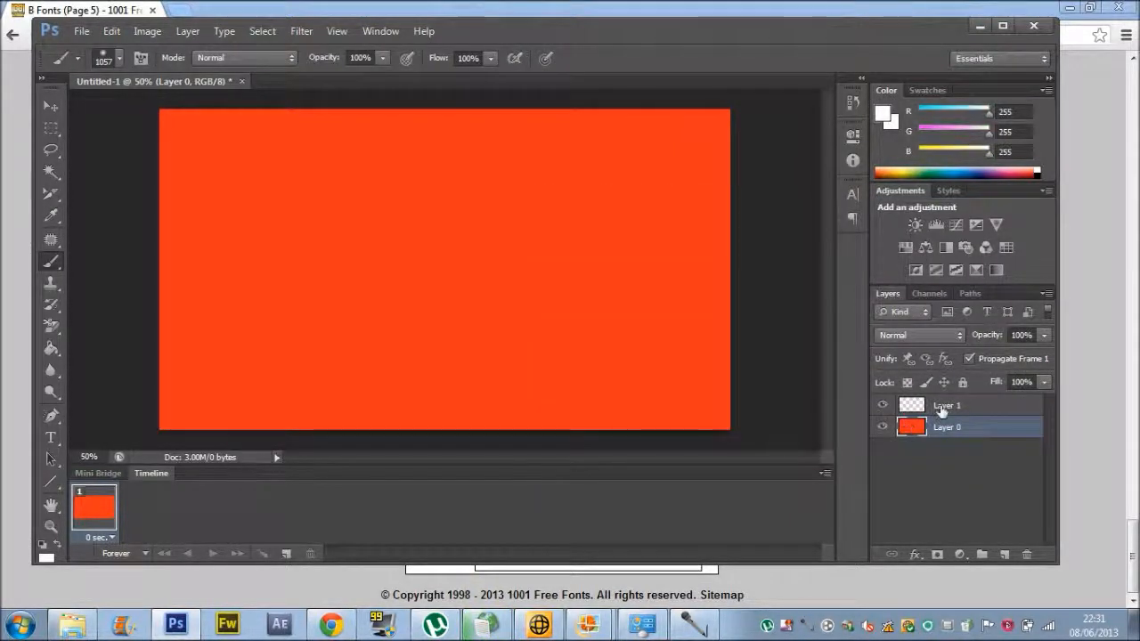
click(947, 405)
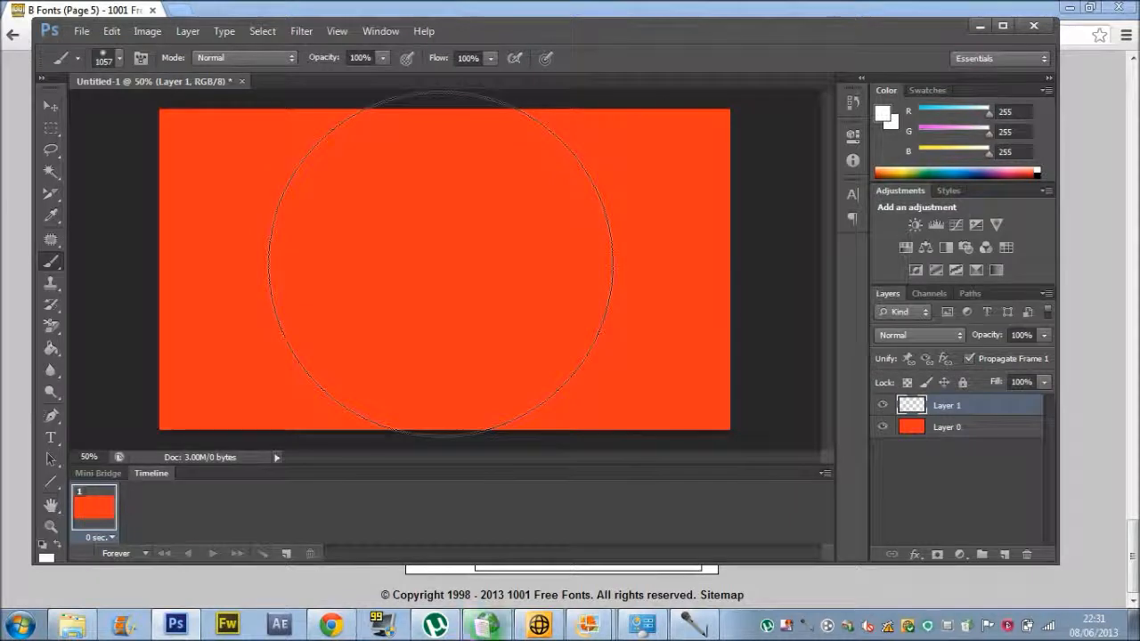
click(441, 264)
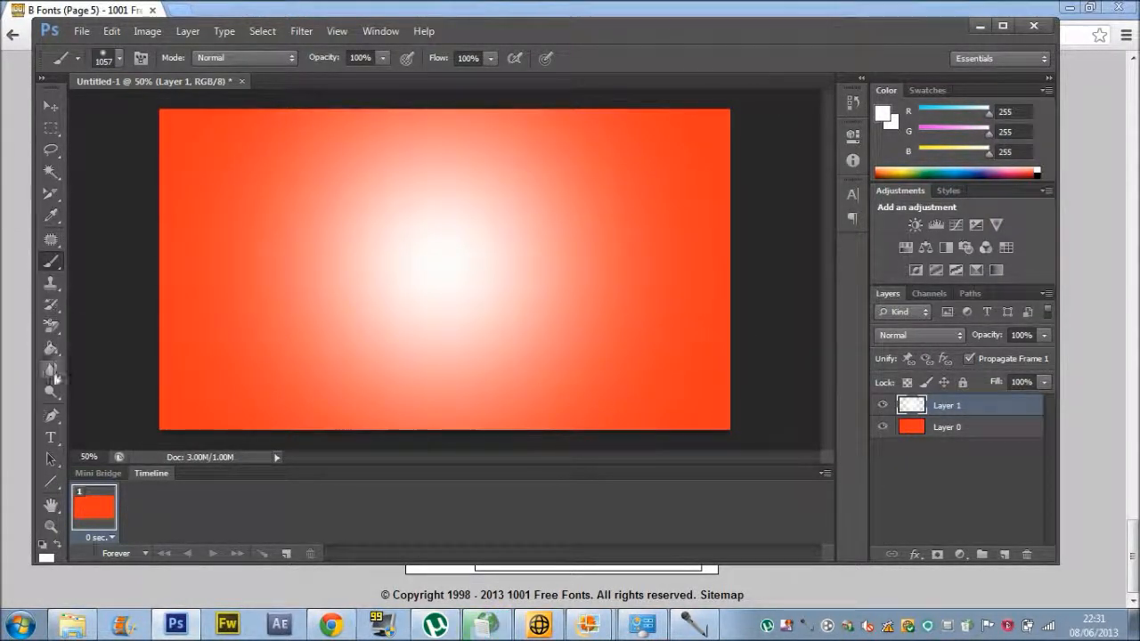
click(52, 437)
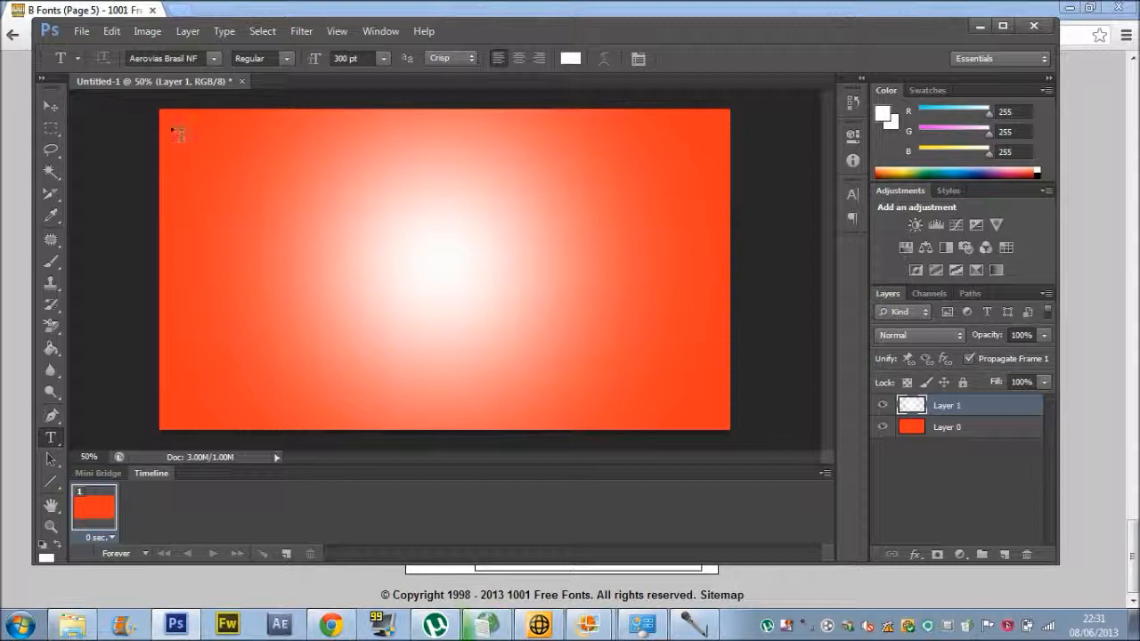
Keep Aerovias Brasil NF as the font and drag out a wide paragraph text box across the canvas.
click(214, 59)
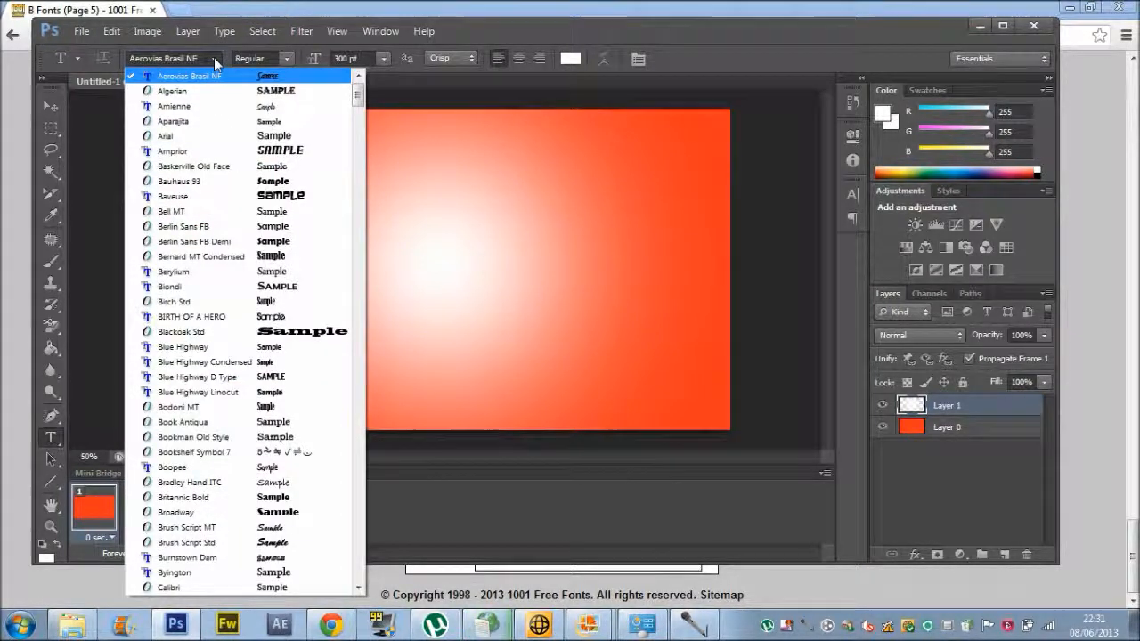
click(422, 101)
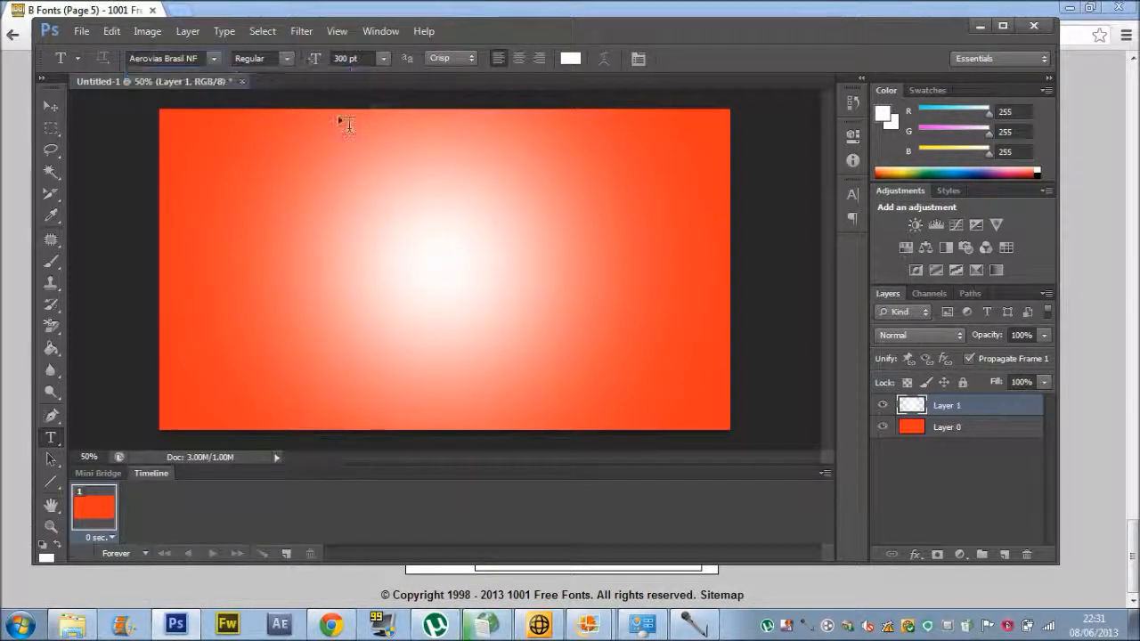
drag(160, 187, 729, 328)
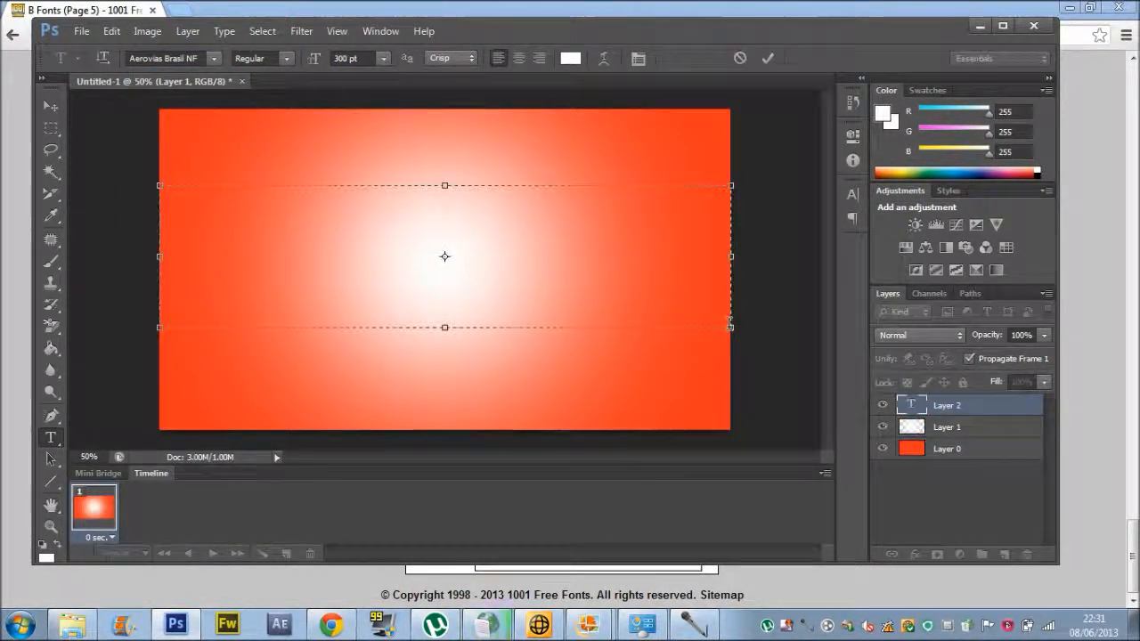
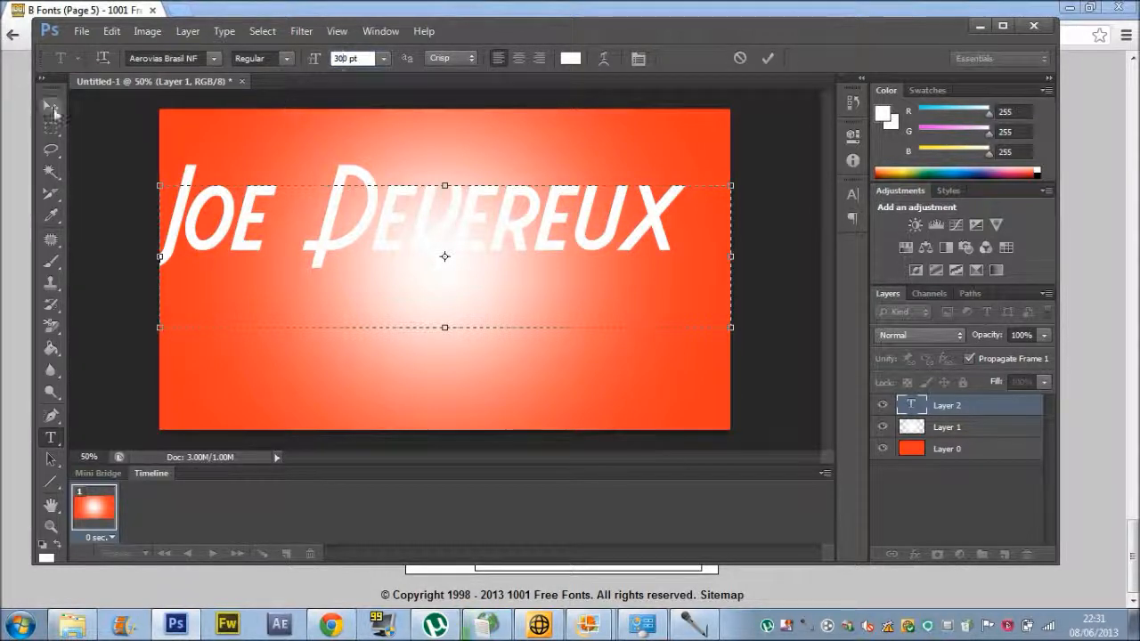
Type the full name into the text box and commit it with the Move tool.
click(51, 107)
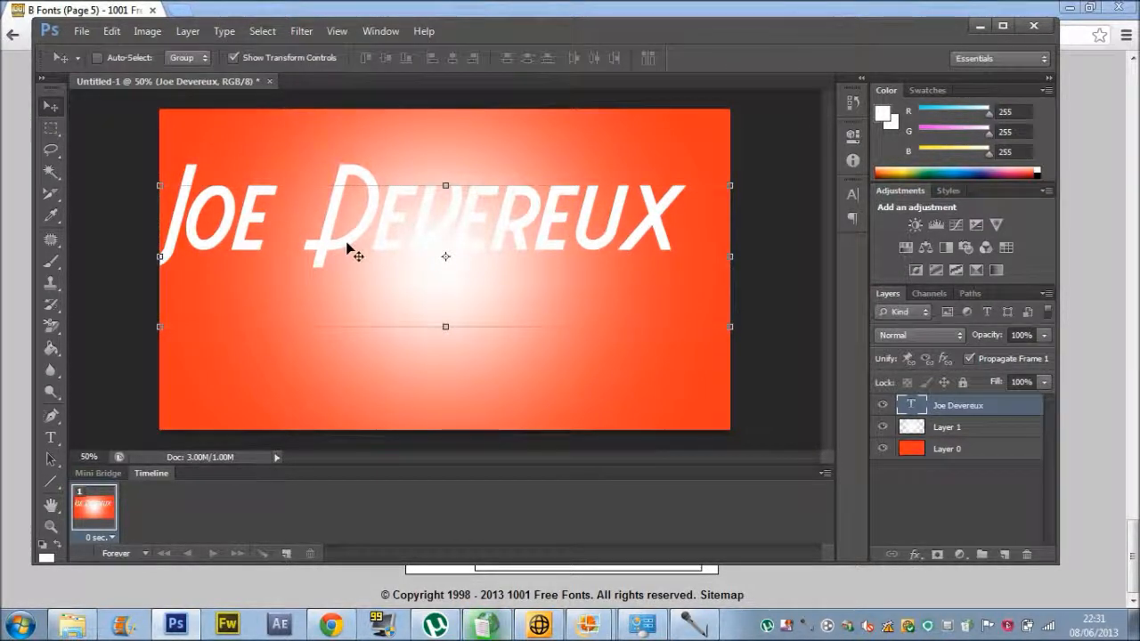
Drag the name text down and to the right so it sits centred on the glow.
drag(385, 241, 421, 262)
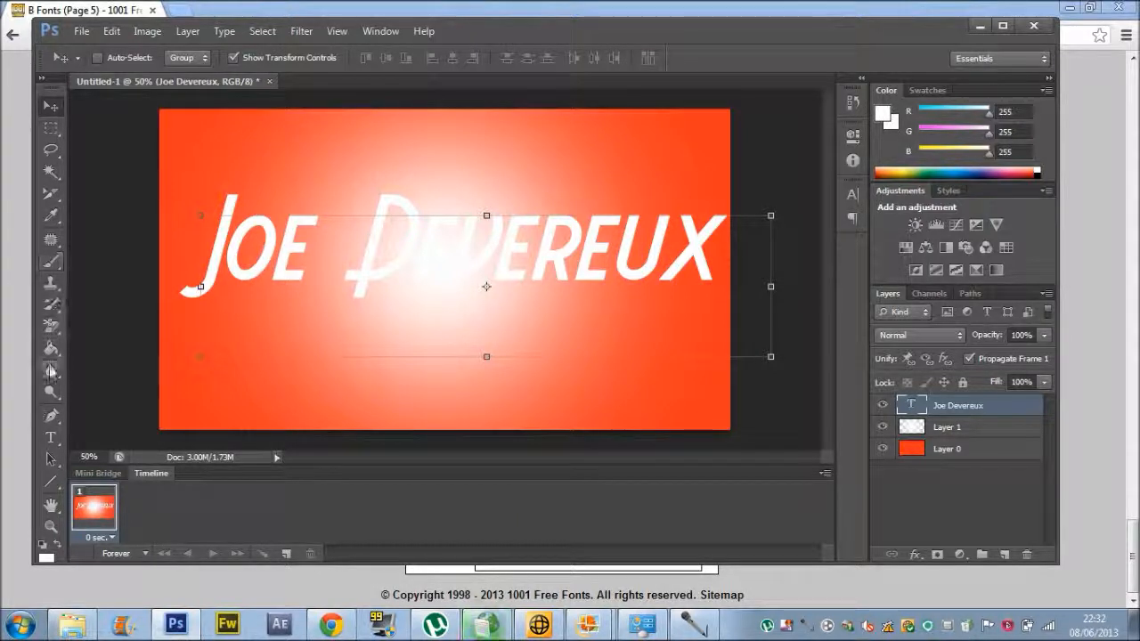
click(51, 437)
Select all the name text and change its colour to black (000000).
click(222, 230)
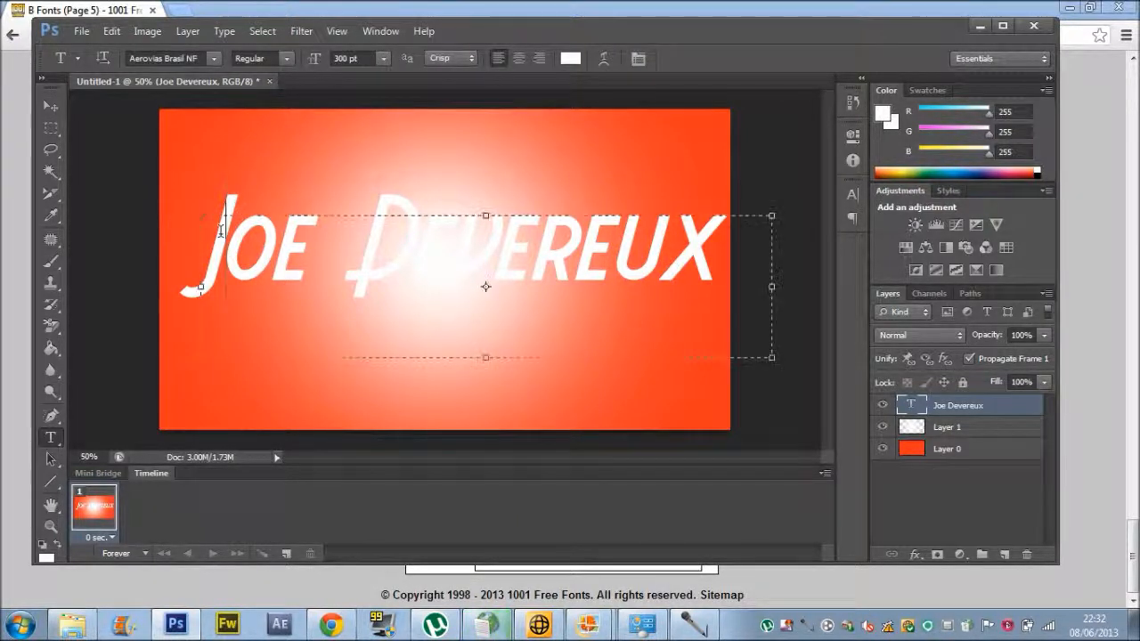
drag(204, 245, 751, 277)
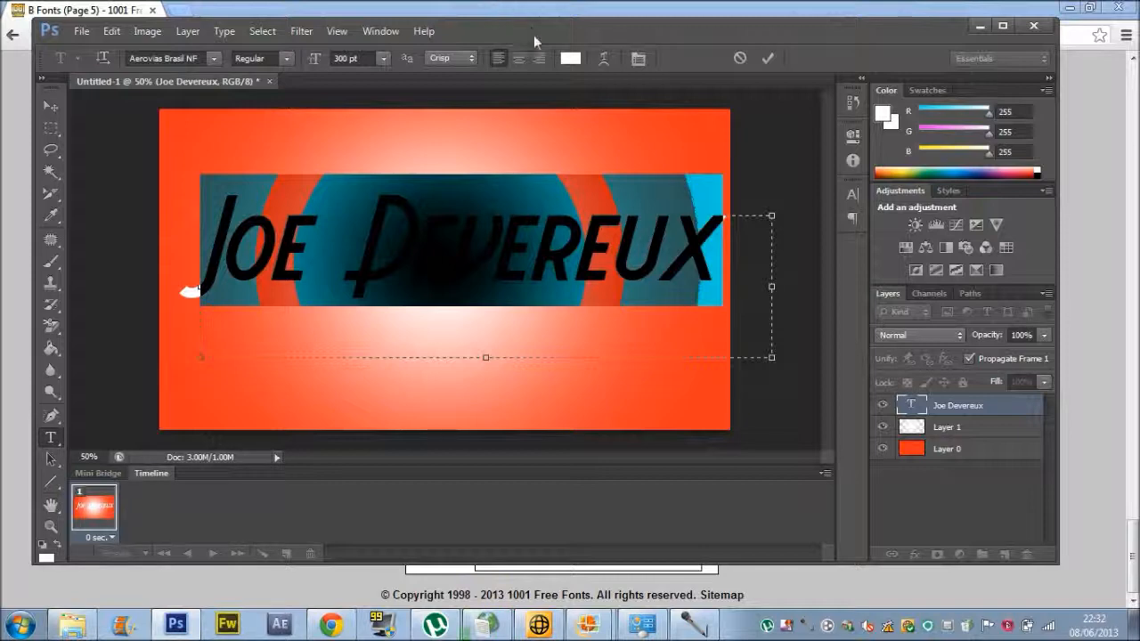
click(571, 59)
drag(605, 377, 548, 449)
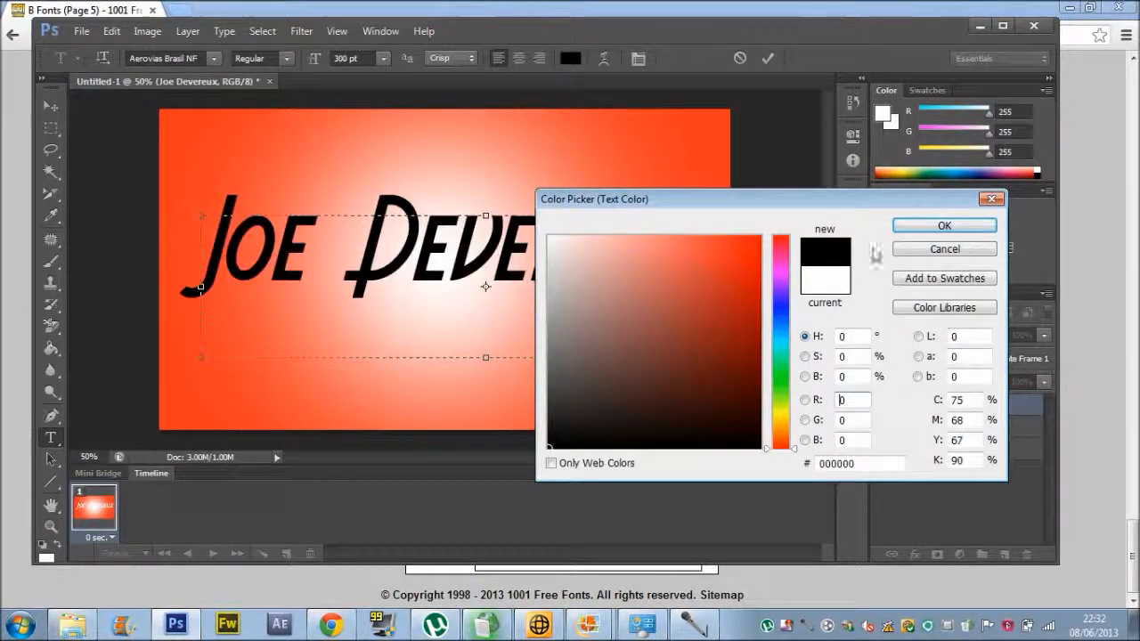
click(918, 226)
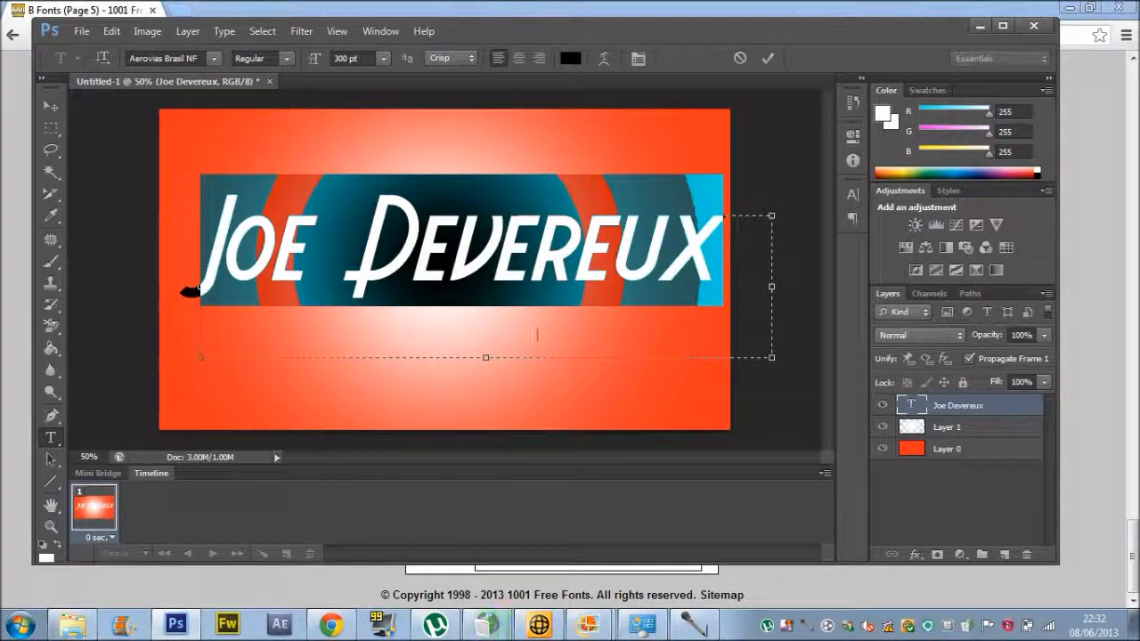
click(537, 334)
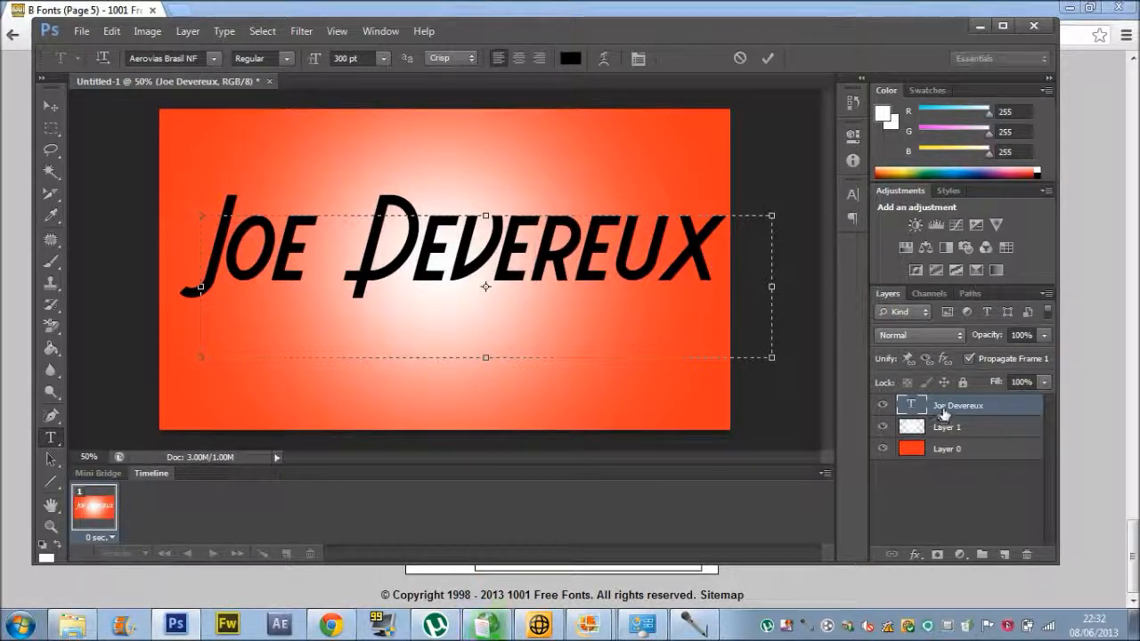
click(944, 412)
Add a thick white Stroke effect to the name layer in Layer Style.
right_click(946, 406)
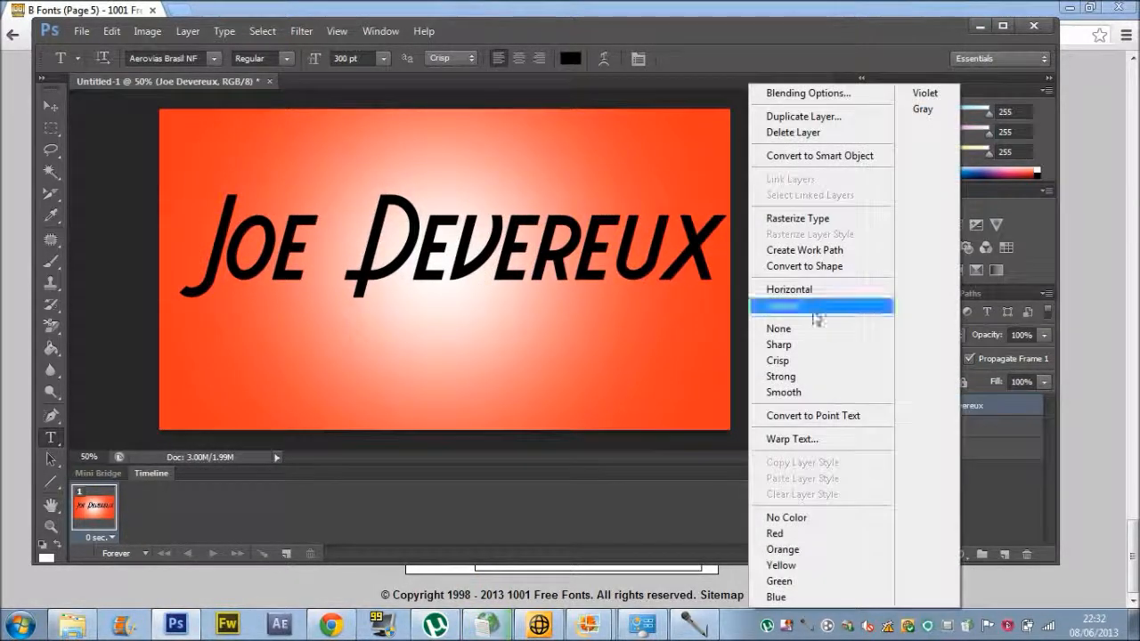
click(820, 93)
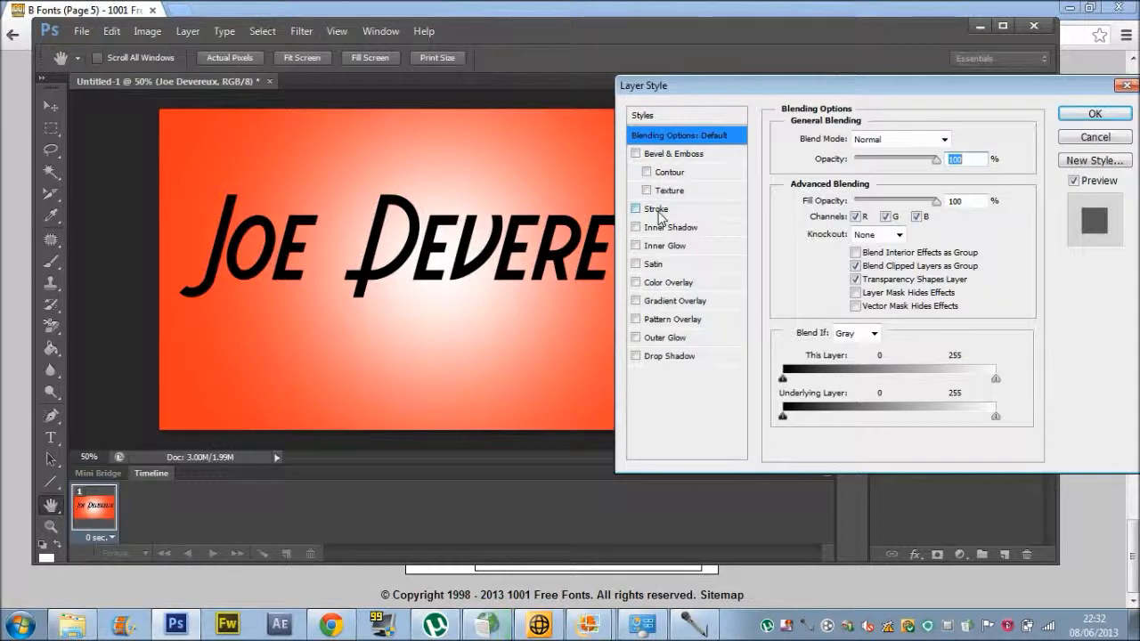
click(659, 209)
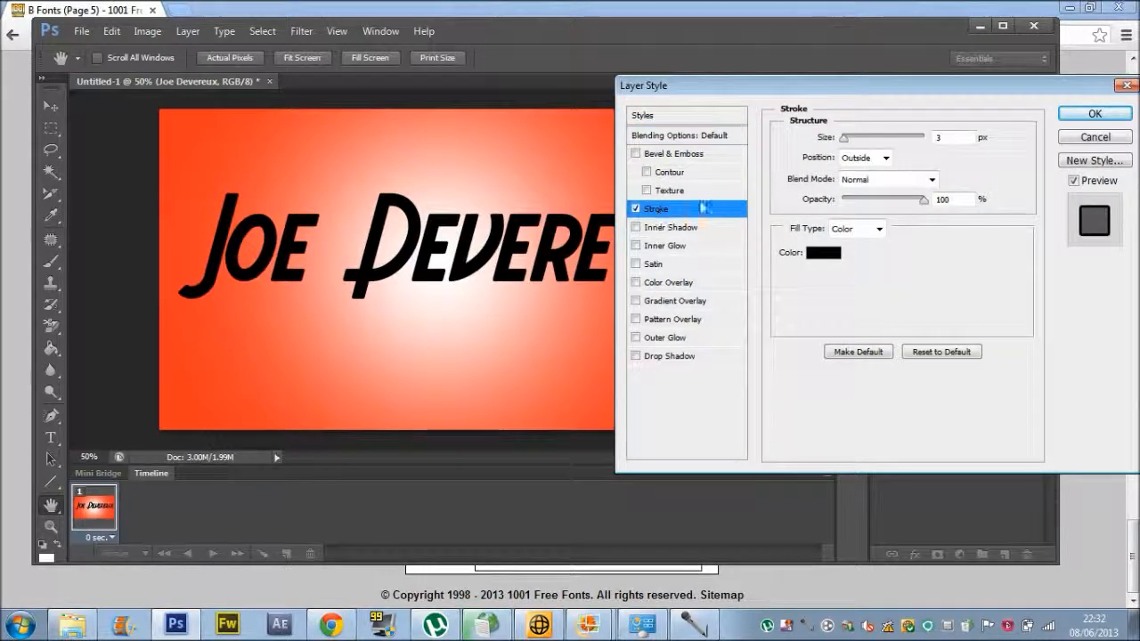
click(812, 255)
click(550, 238)
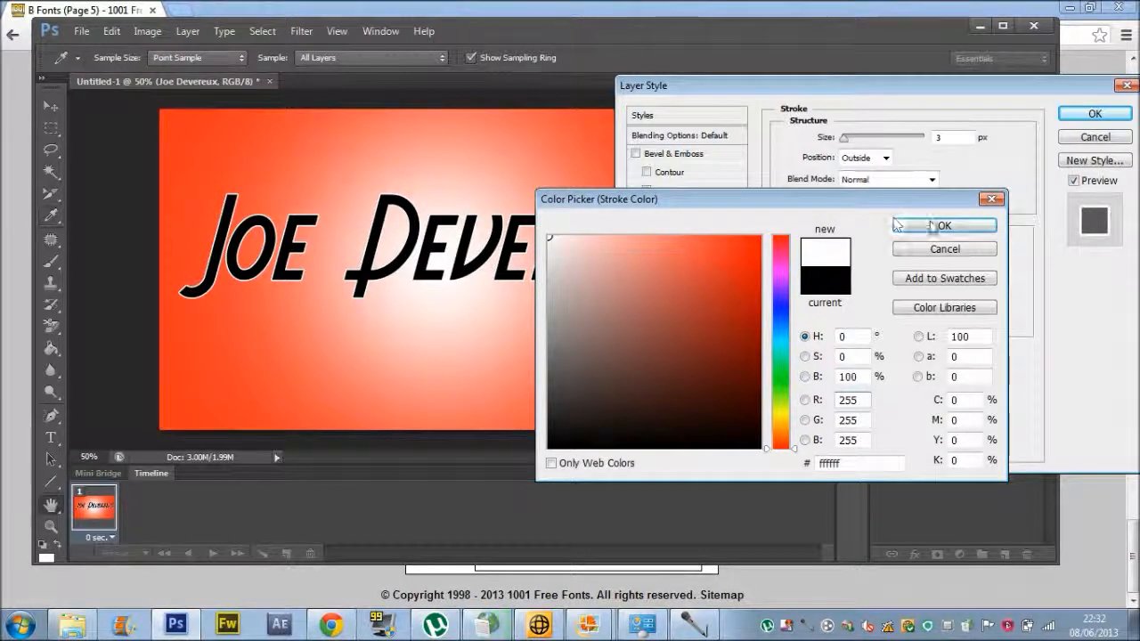
click(945, 225)
drag(847, 145, 855, 143)
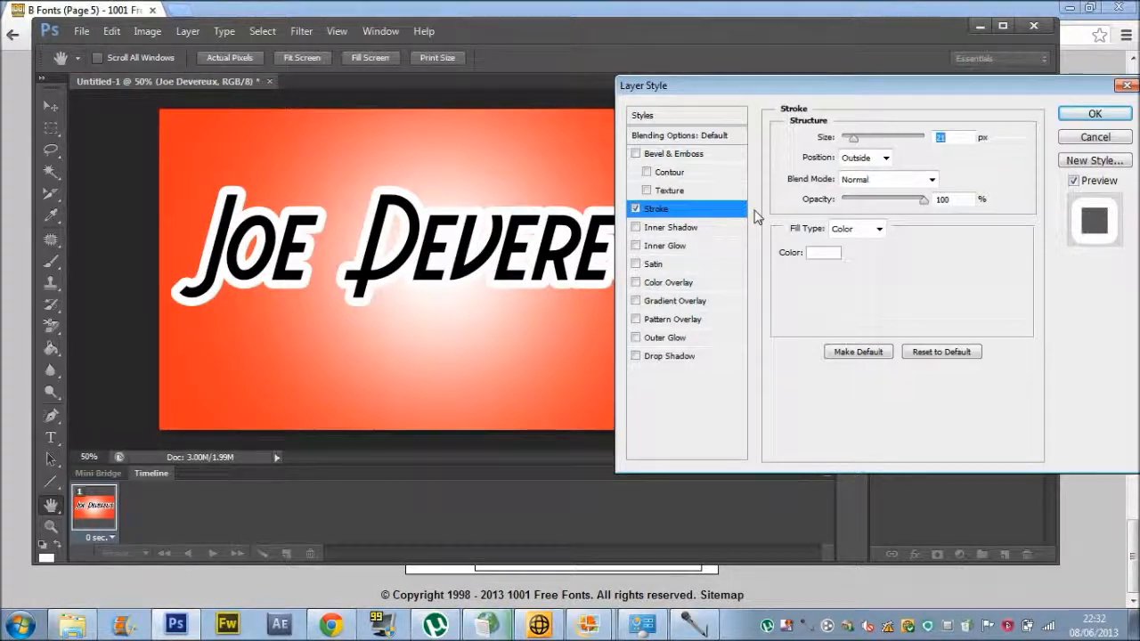
Change the stroke to dark blue, thin it to 13 px, and apply the style.
click(825, 253)
click(778, 297)
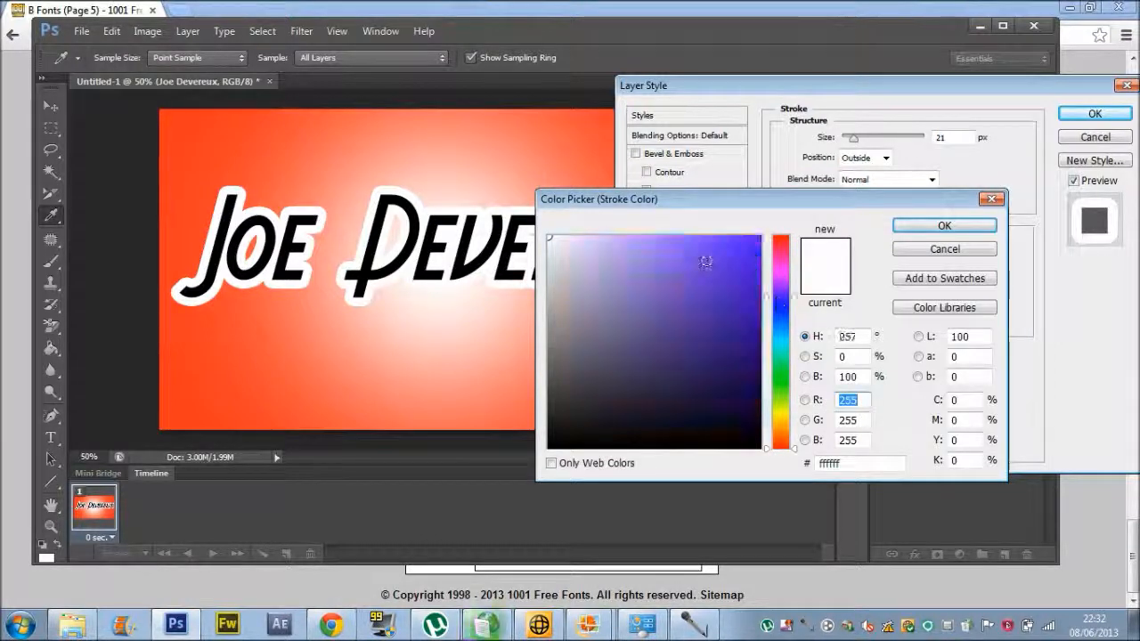
click(759, 237)
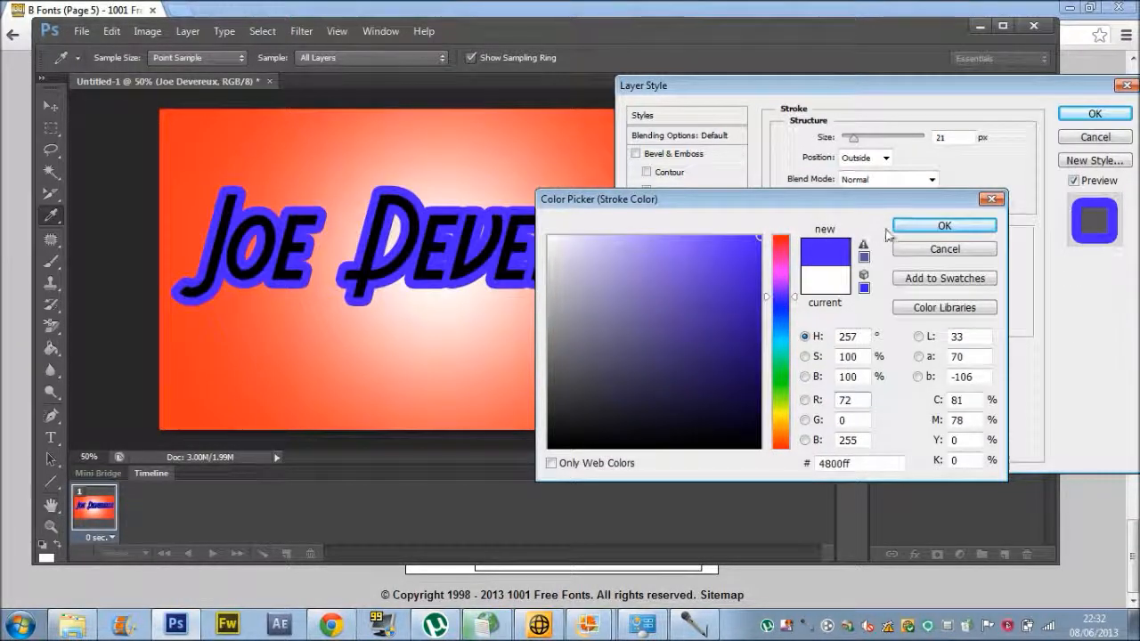
click(773, 304)
click(758, 246)
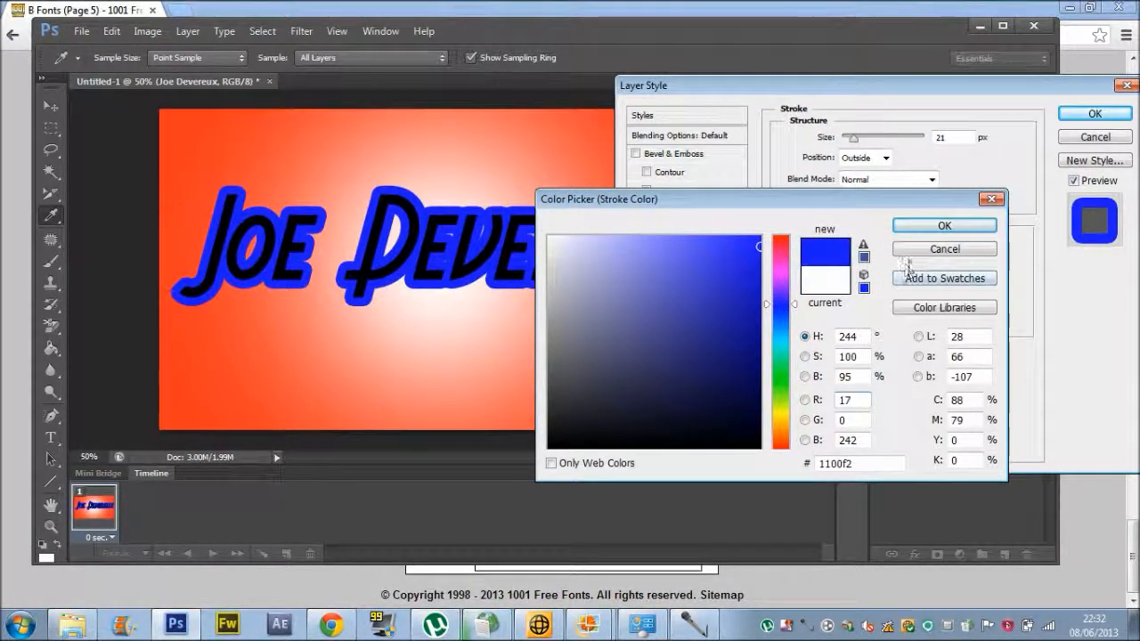
click(924, 228)
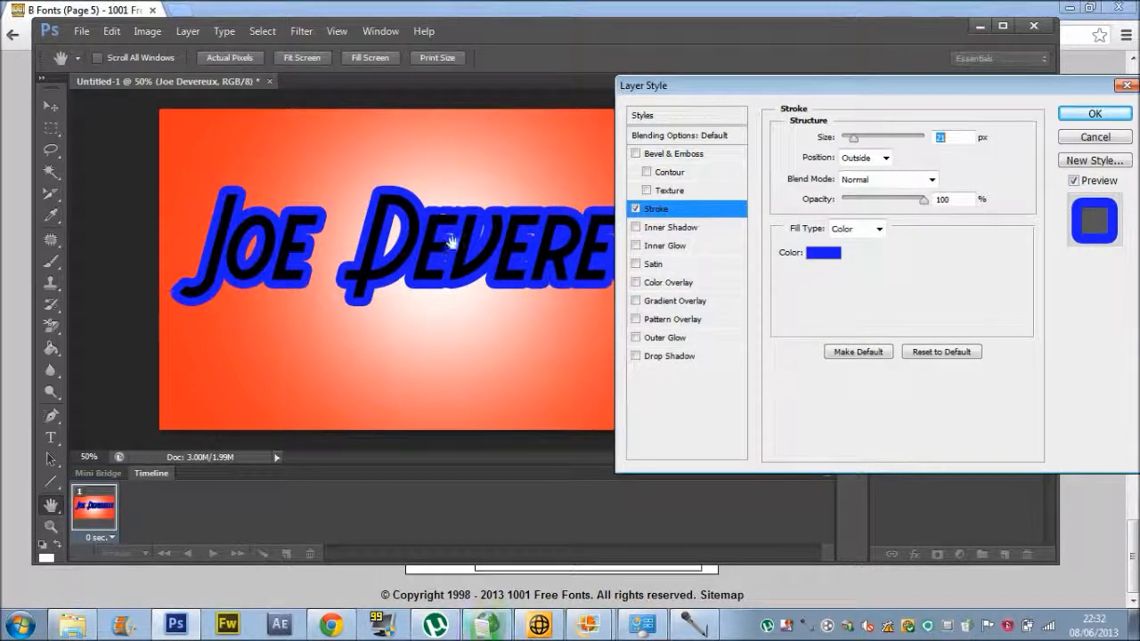
drag(853, 143, 853, 145)
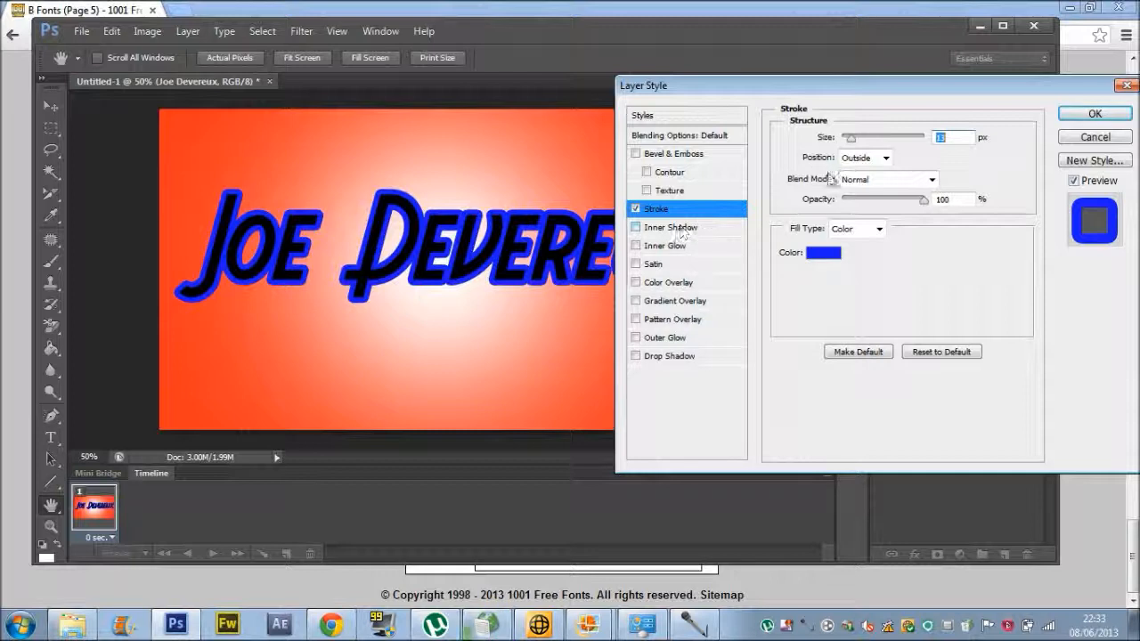
click(1079, 116)
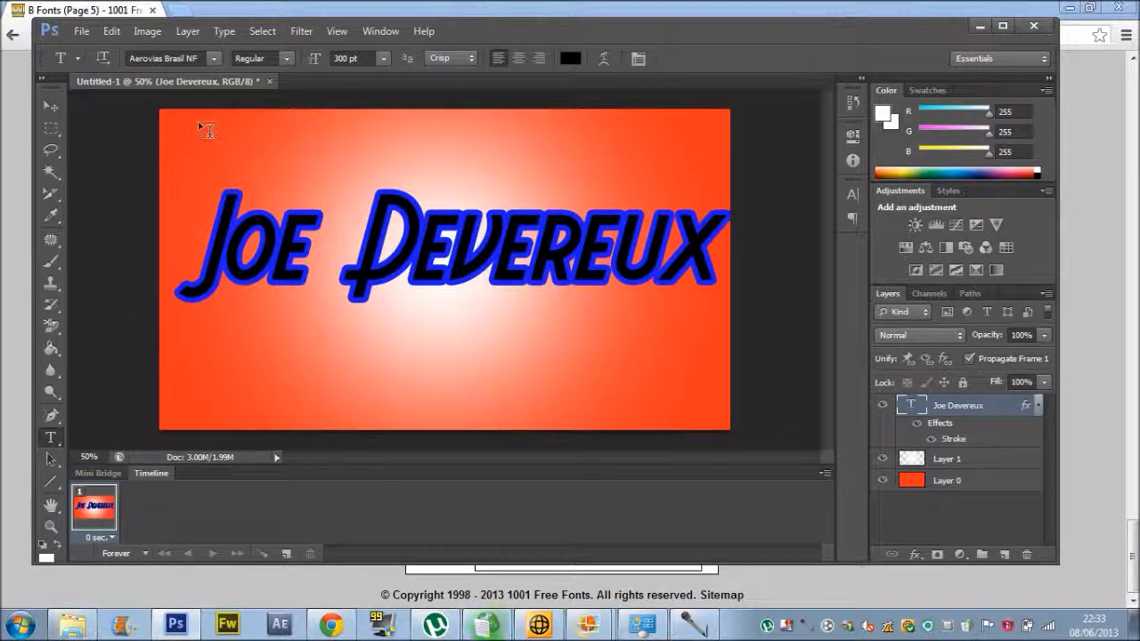
click(175, 10)
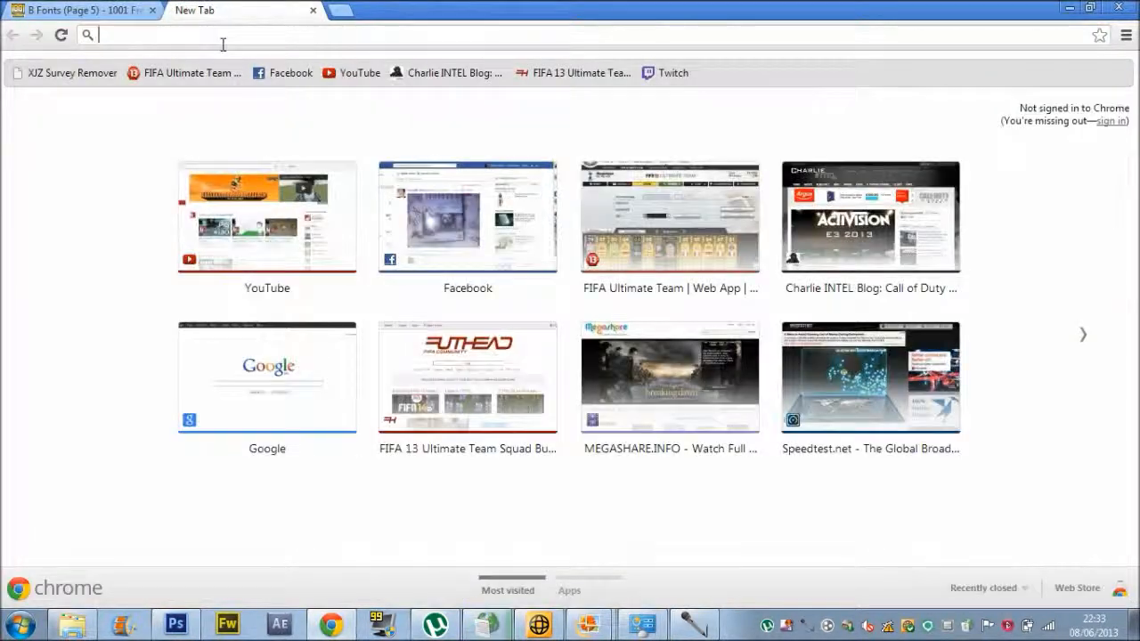
Load google.co.uk in a new tab and switch to Google Images.
text(google.co.uk)
key(Return)
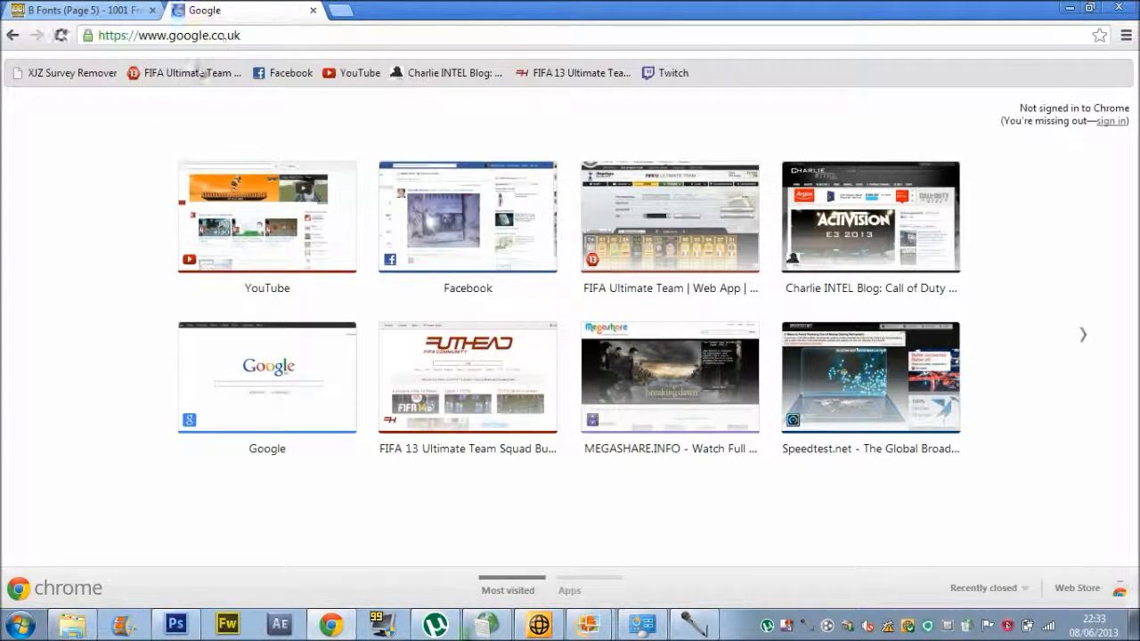
click(135, 66)
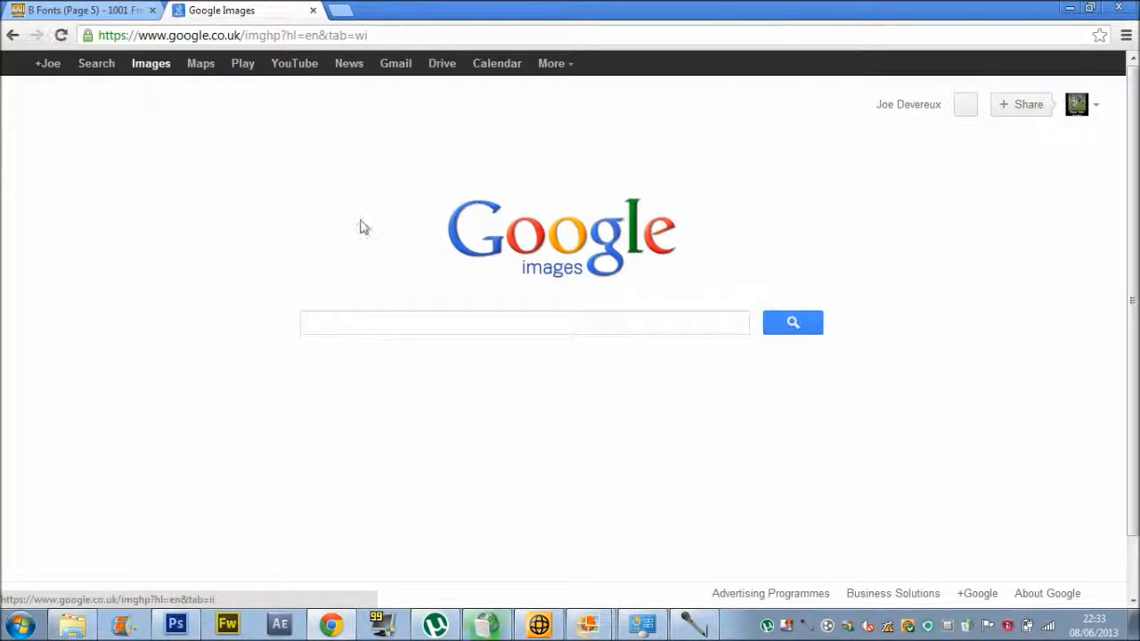
Search images for piano, then refine to the 'piano keyboard' suggestion.
text(i)
key(BackSpace)
text(pia)
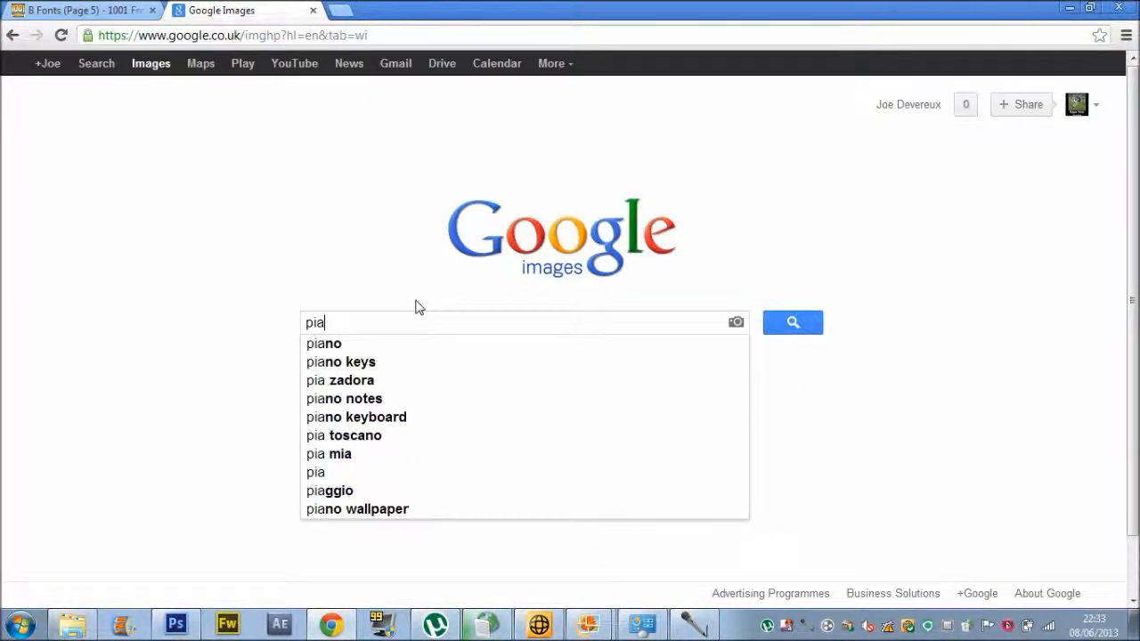
click(390, 347)
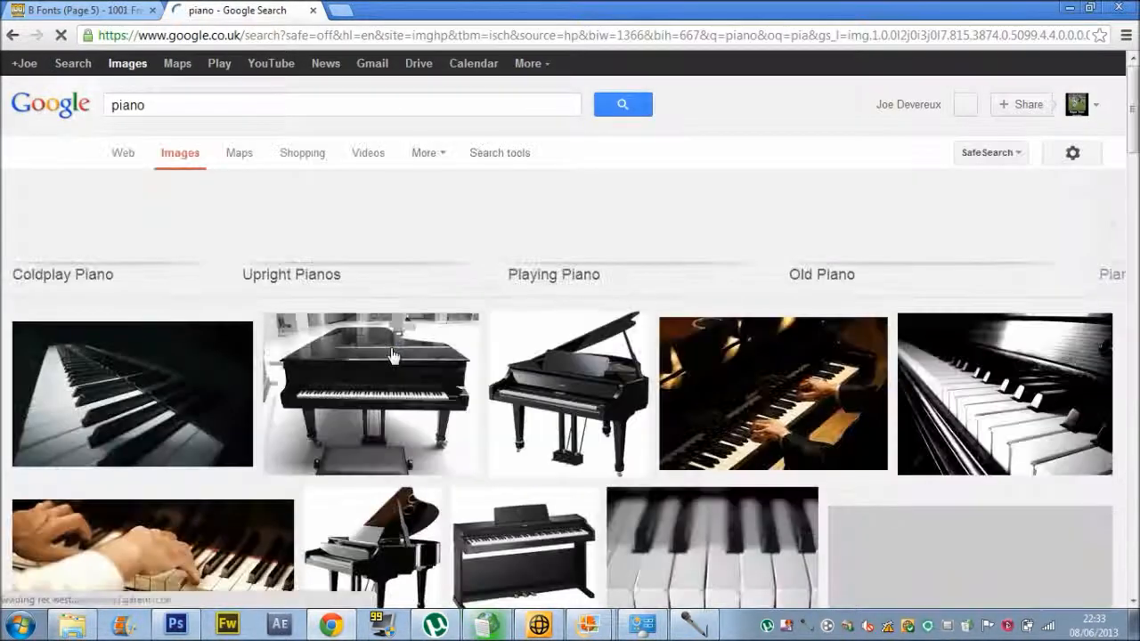
click(241, 102)
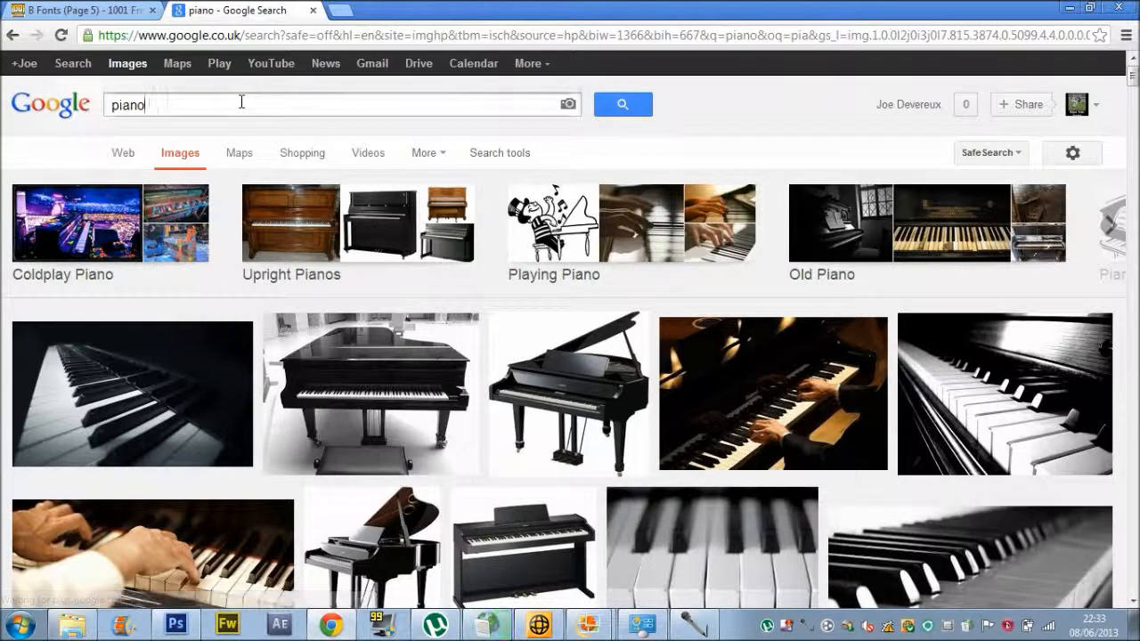
click(197, 165)
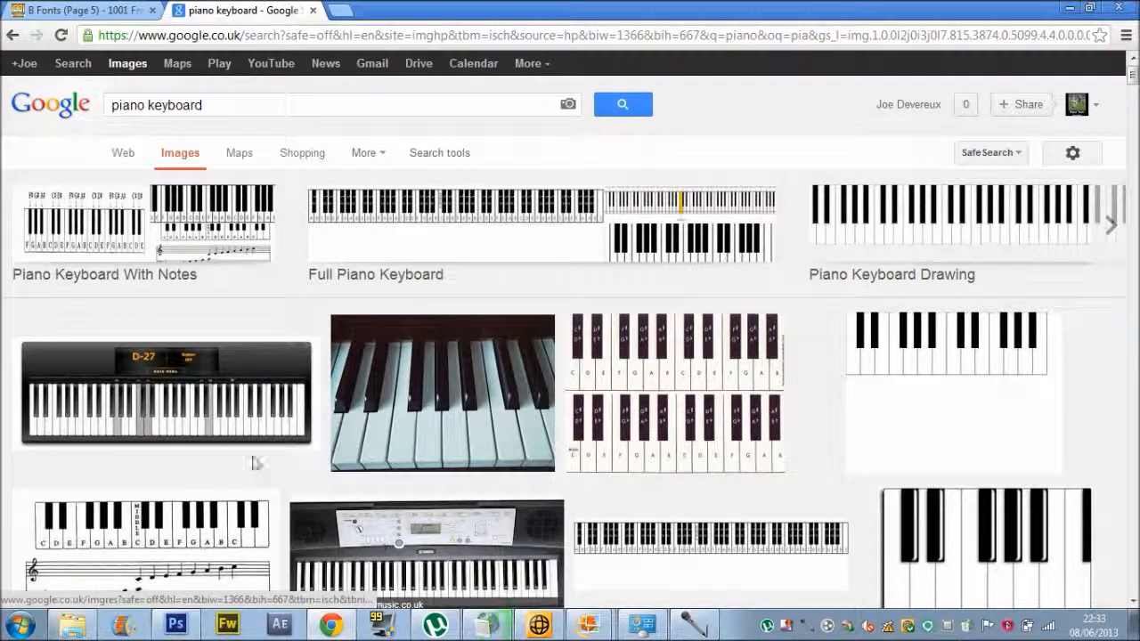
Browse the piano keyboard results and open a larger preview of the silver M-Audio keyboard.
click(221, 424)
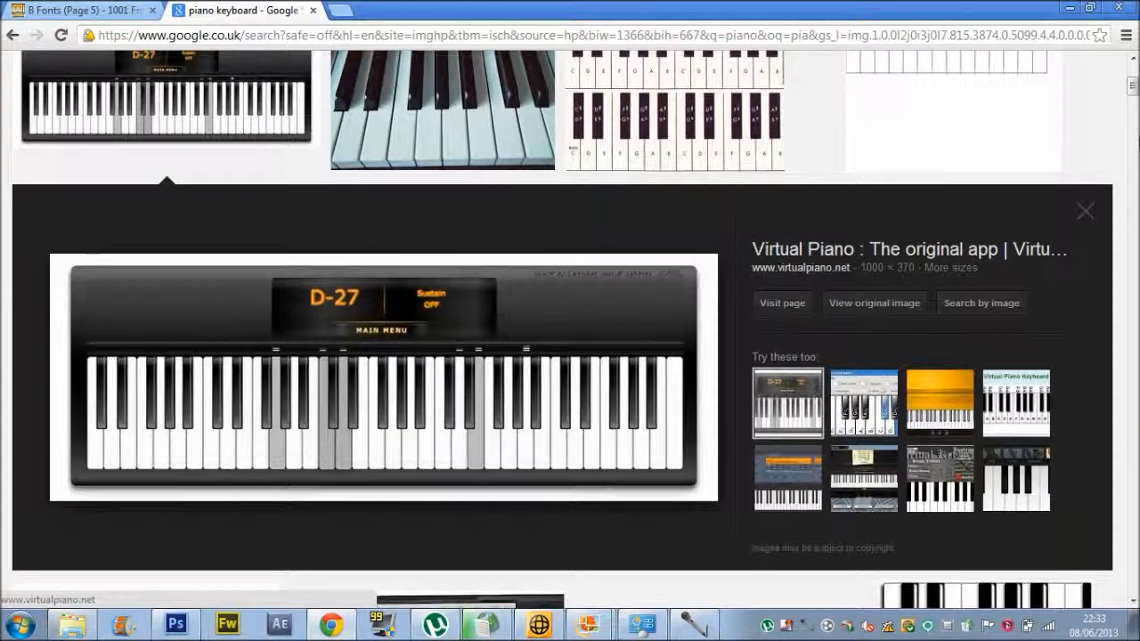
scroll(570, 329, down, 10)
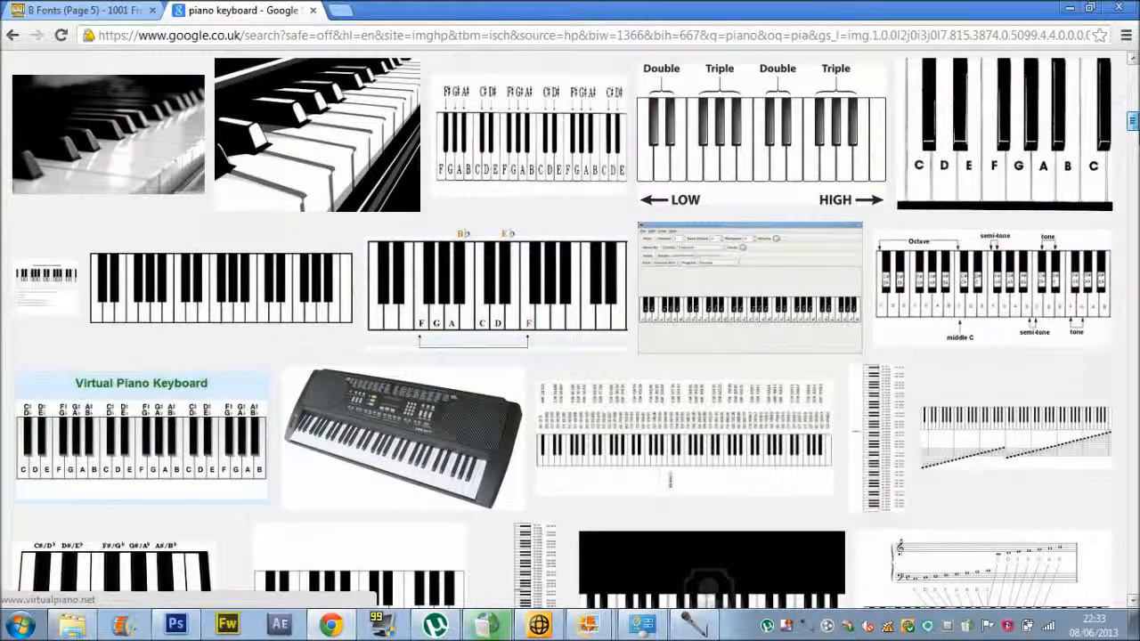
scroll(571, 330, up, 3)
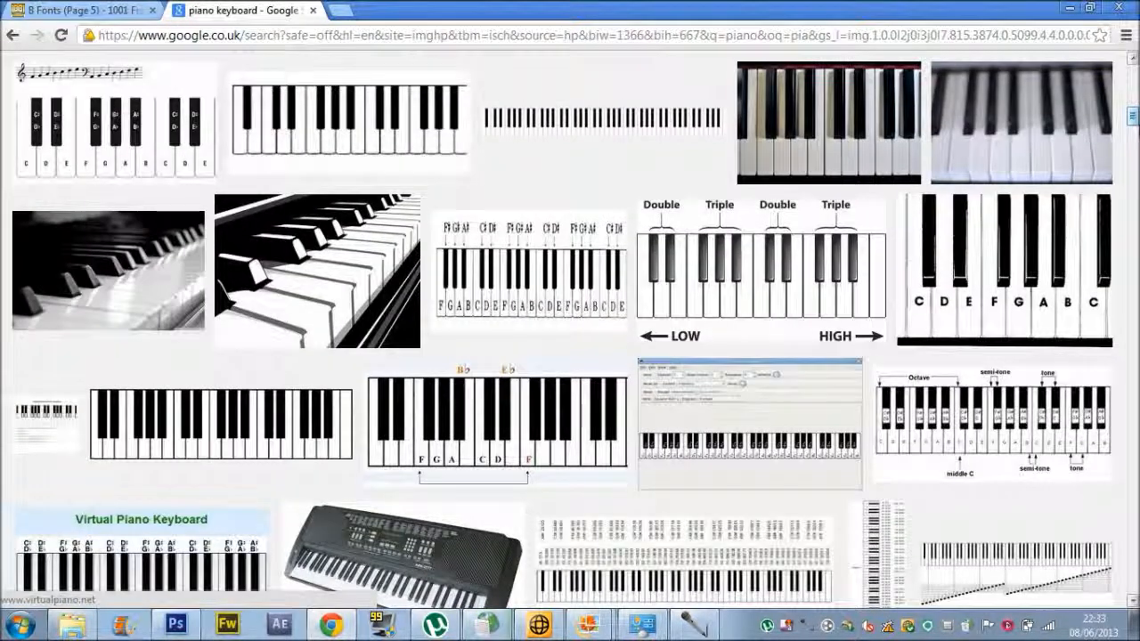
scroll(570, 330, down, 6)
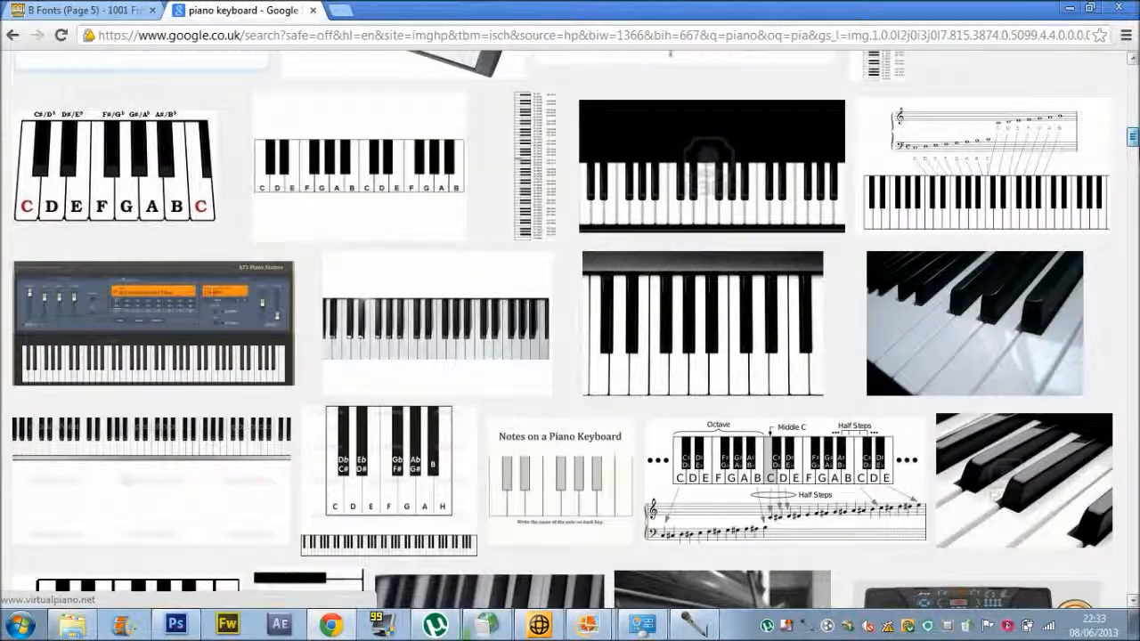
scroll(571, 330, down, 6)
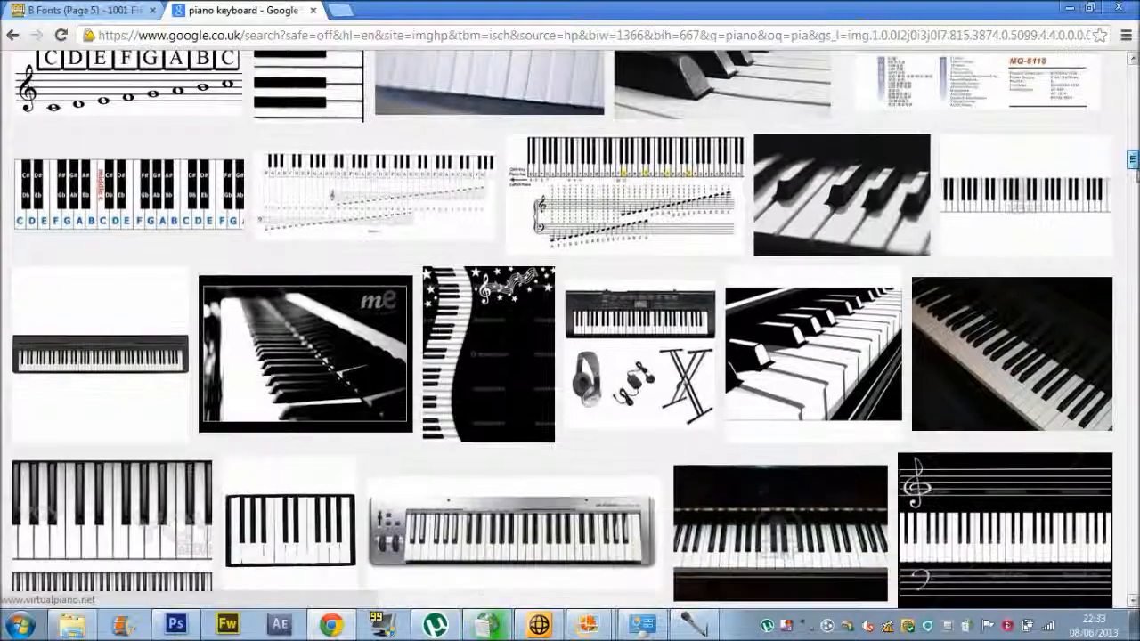
scroll(499, 234, down, 3)
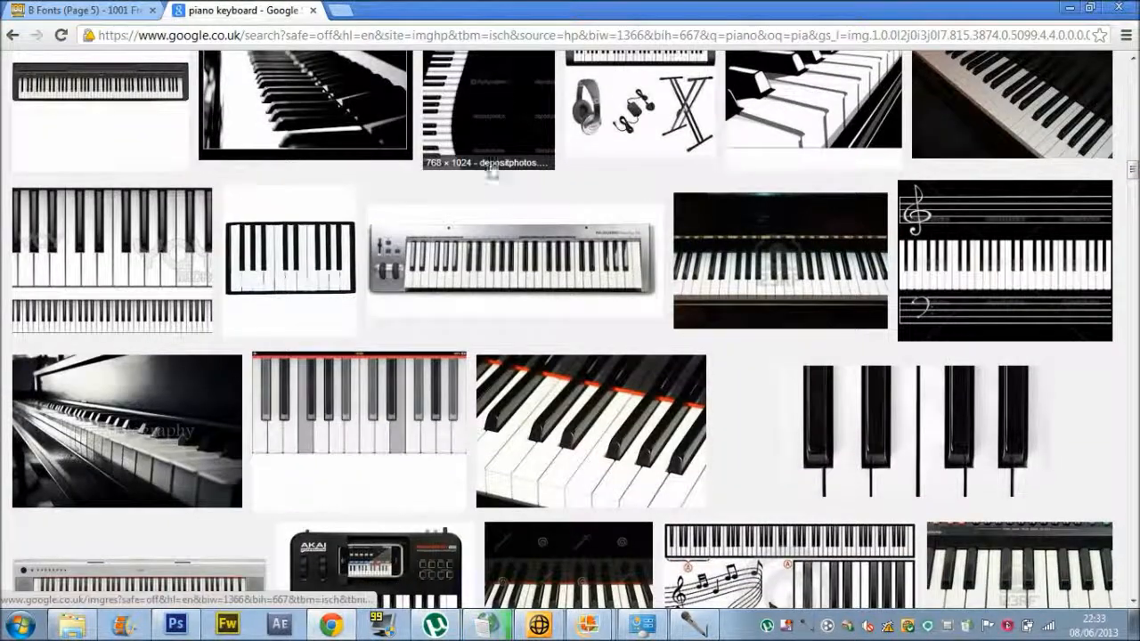
click(499, 235)
Save the M-Audio keyboard picture to disk as images.jpg.
right_click(496, 314)
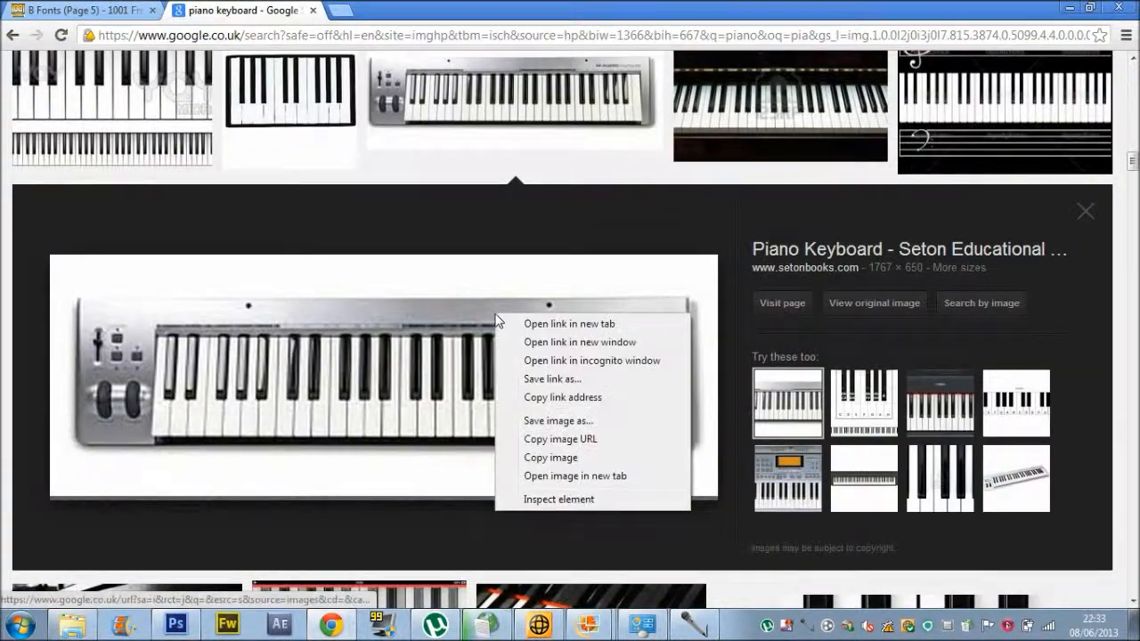
click(561, 420)
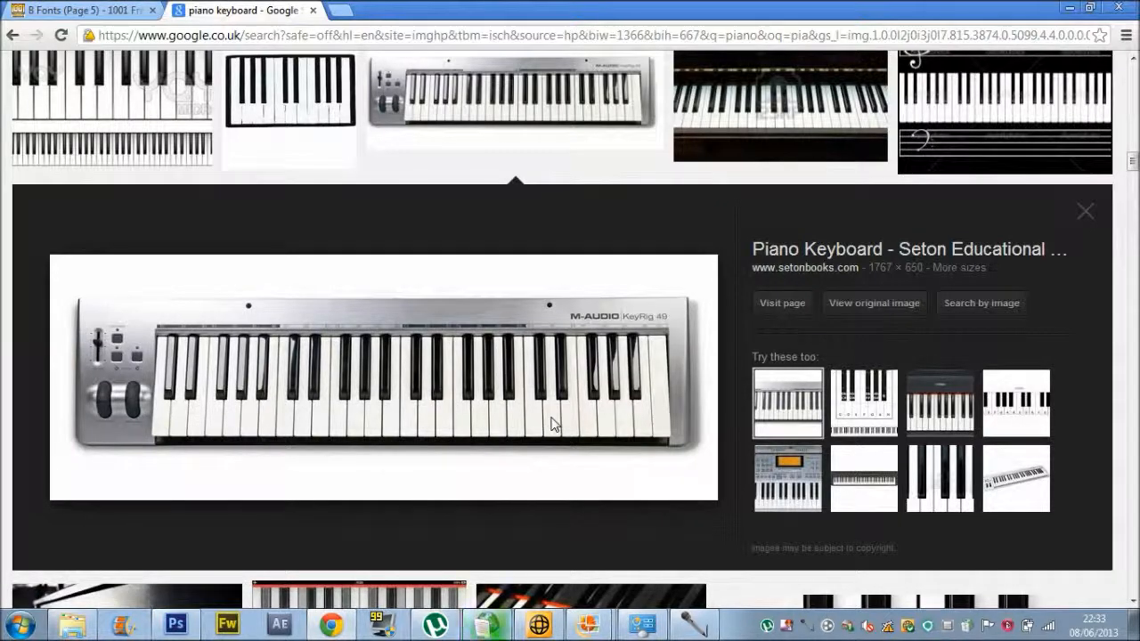
key(Return)
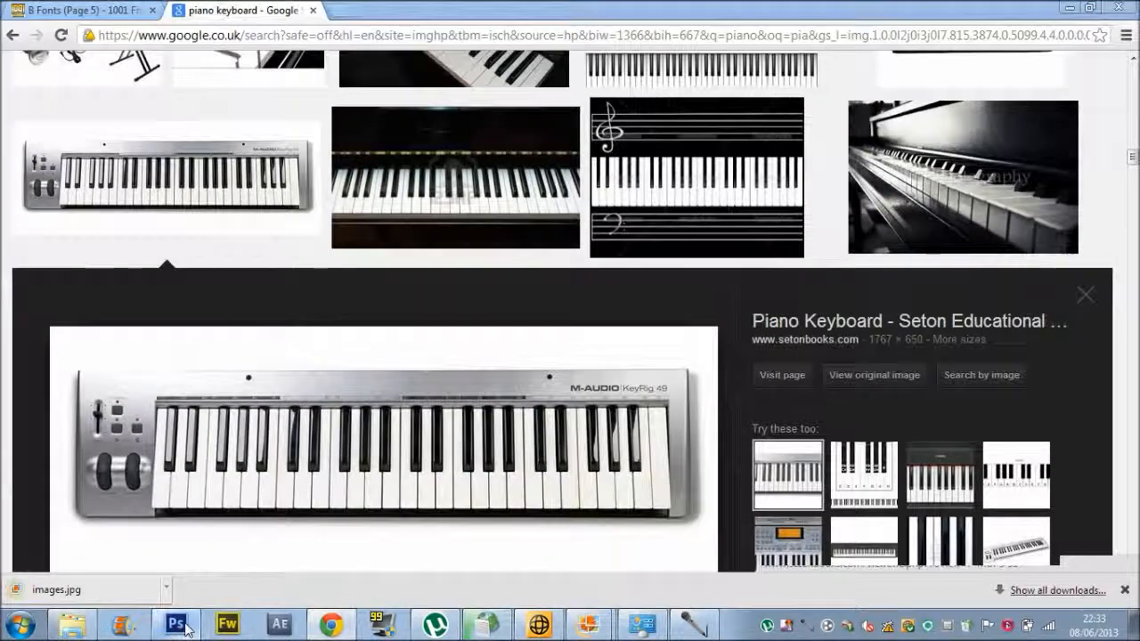
click(176, 625)
Open images.jpg from the Downloads folder as a new Photoshop document.
click(81, 31)
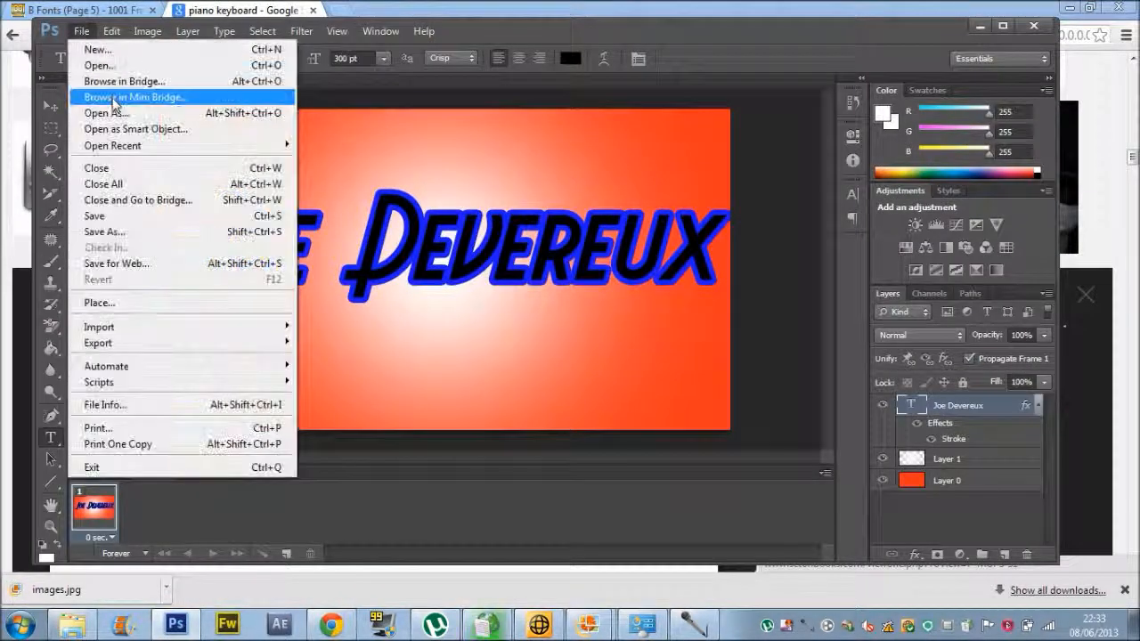
click(98, 62)
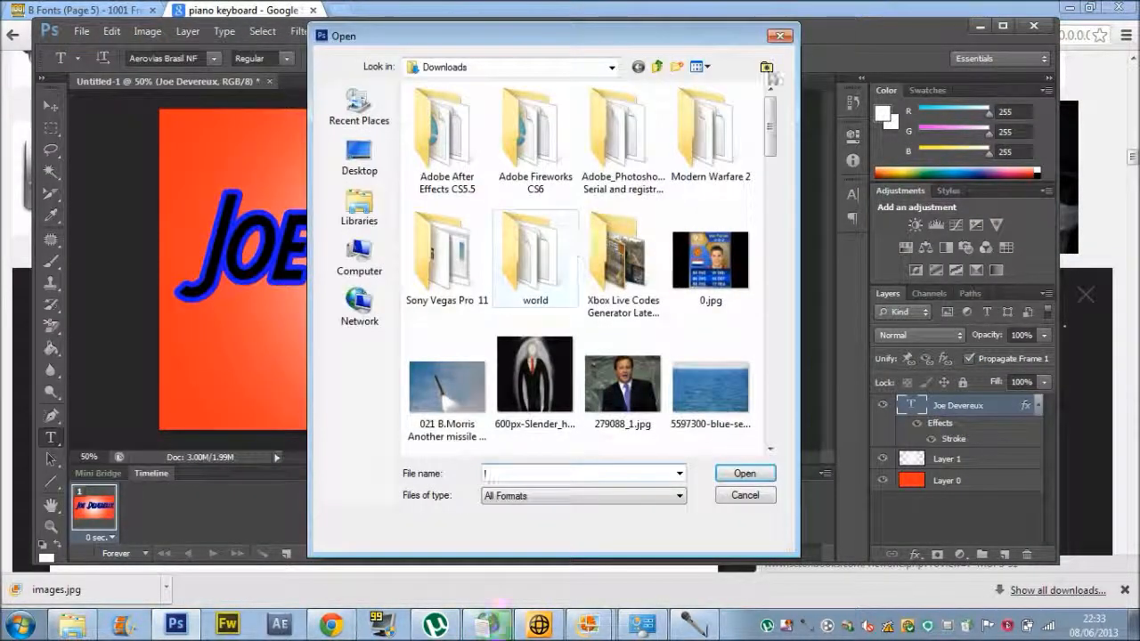
drag(772, 131, 776, 298)
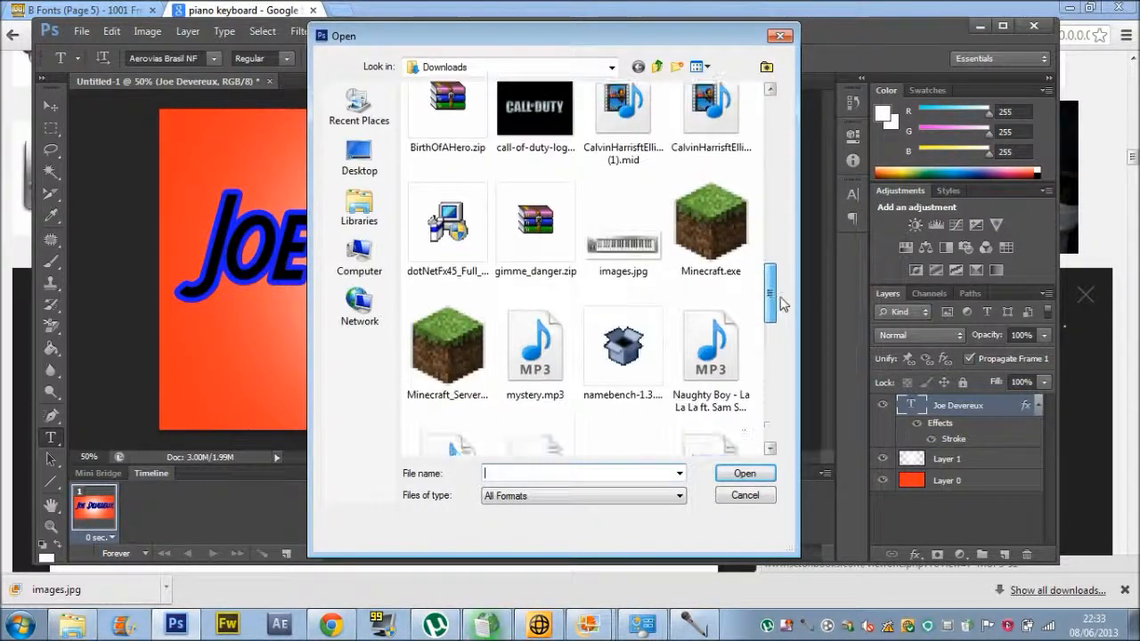
double_click(633, 227)
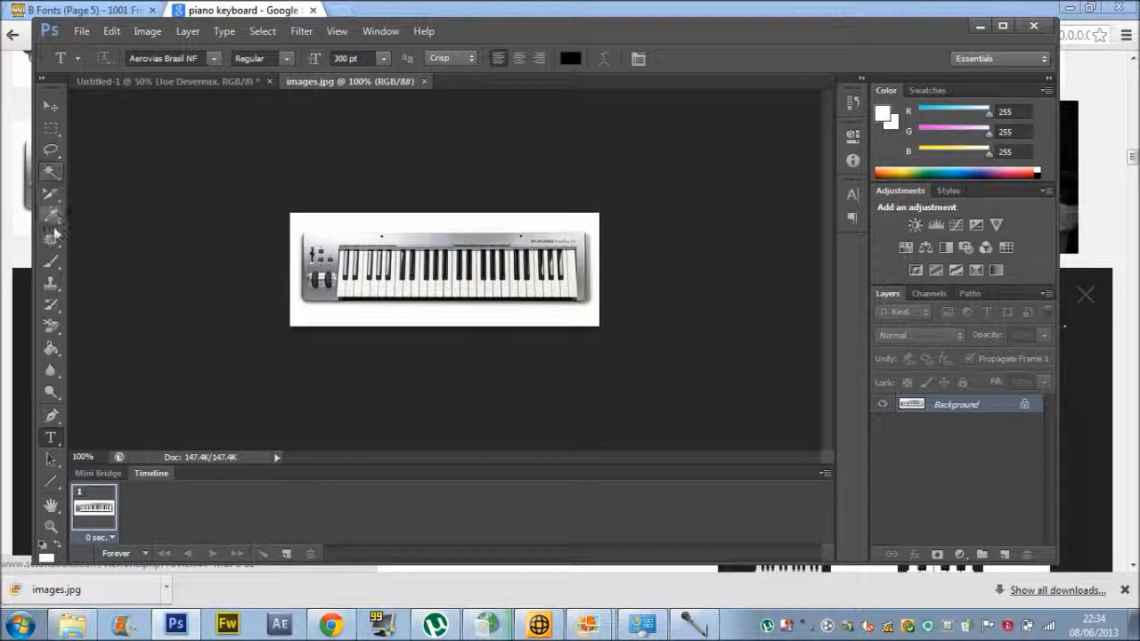
Erase the white around the keyboard with the Background Eraser, undoing bad strokes and re-erasing.
click(52, 178)
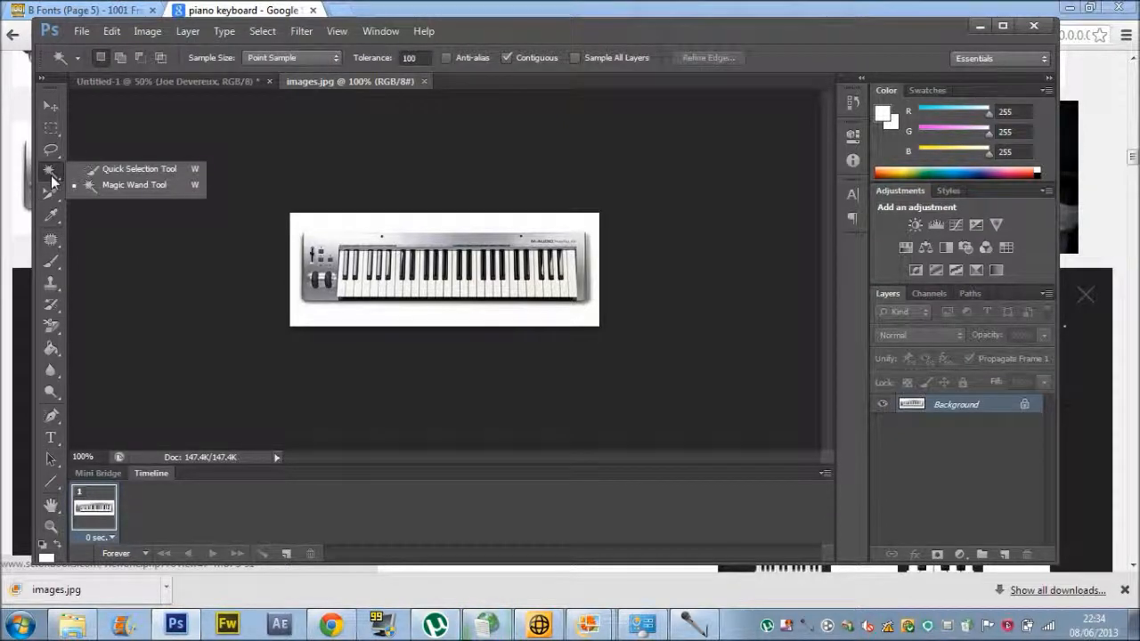
click(50, 326)
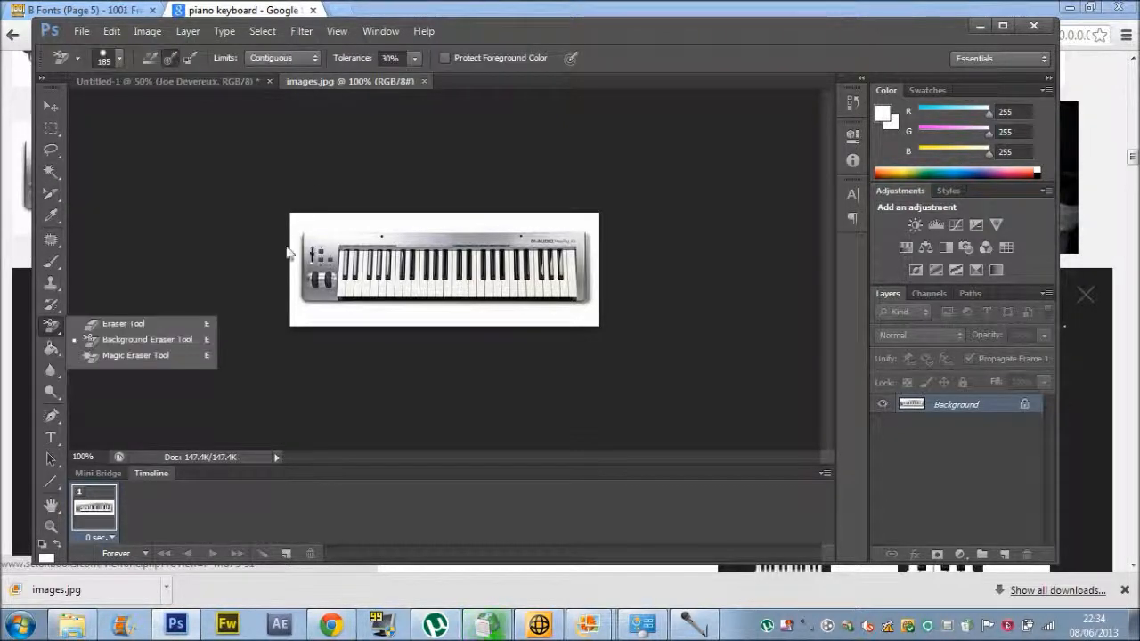
click(94, 339)
mouse_move(305, 316)
mouse_down()
mouse_move(305, 301)
mouse_move(376, 338)
mouse_move(443, 321)
mouse_move(598, 318)
mouse_move(598, 229)
mouse_move(580, 222)
mouse_move(339, 219)
mouse_move(332, 201)
mouse_move(374, 267)
mouse_move(350, 247)
mouse_up()
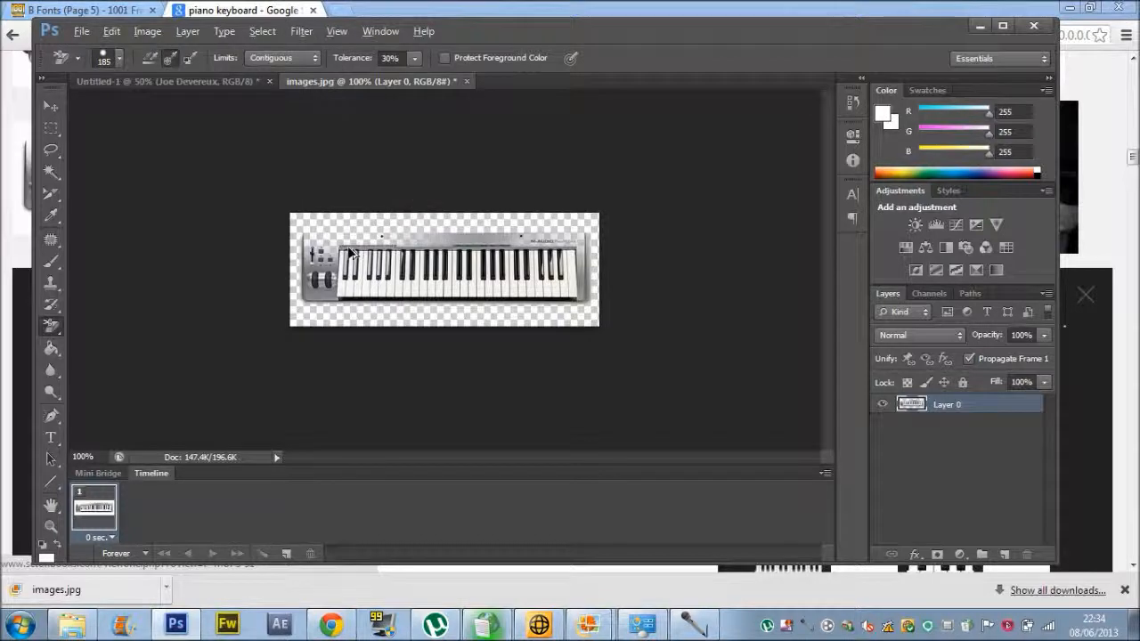
key(ctrl+z)
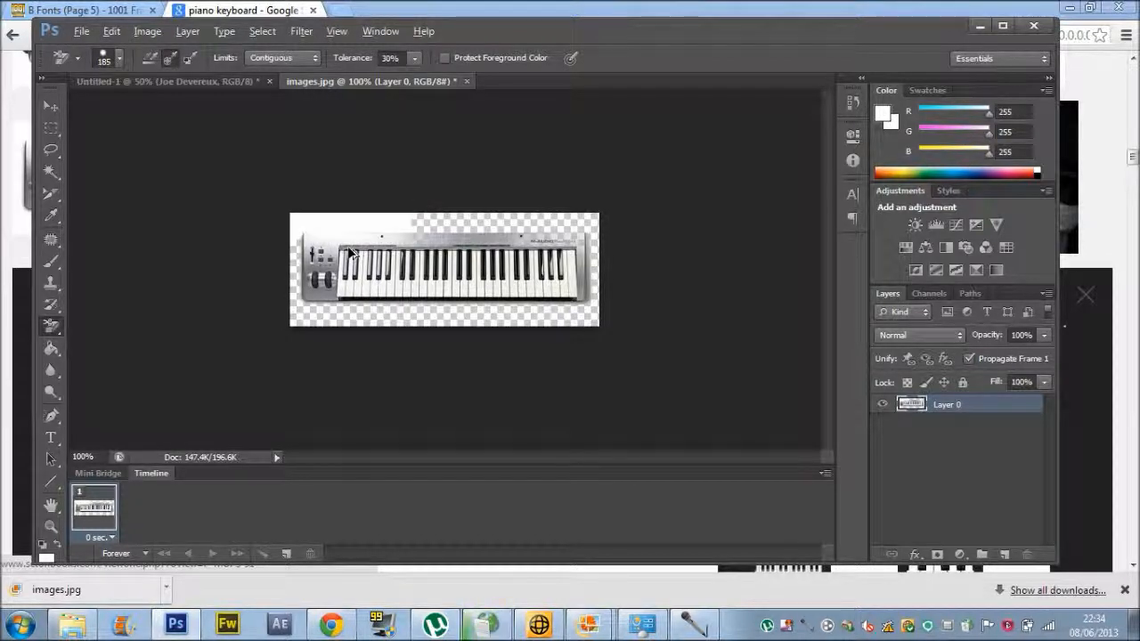
key(ctrl+alt+z)
key(ctrl+alt+z)
key(ctrl+alt+z)
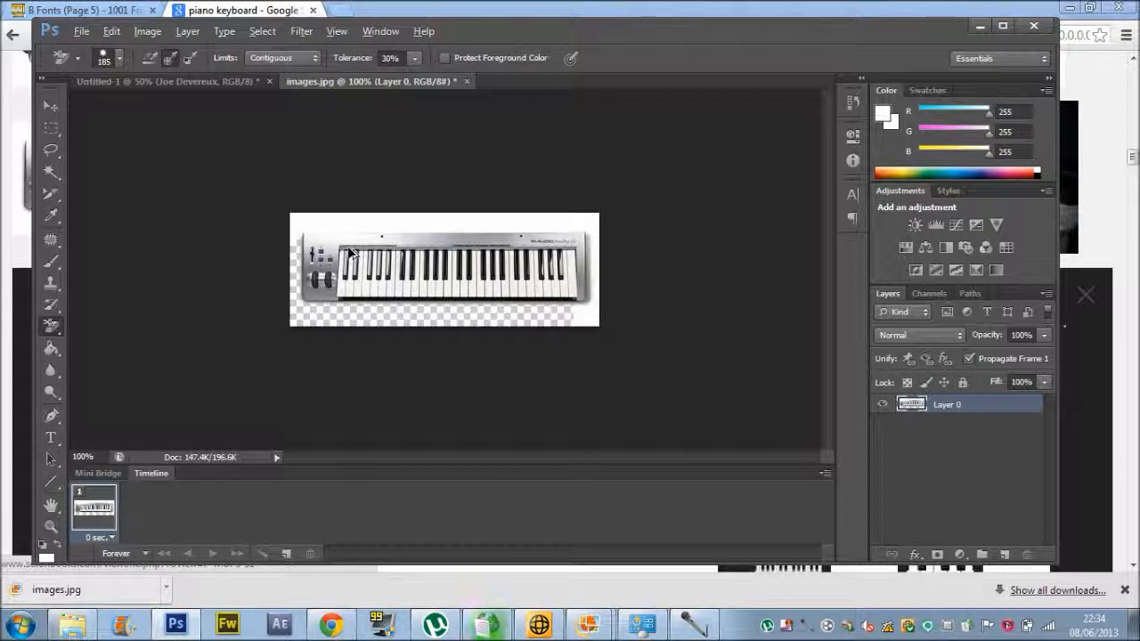
click(317, 222)
mouse_move(317, 222)
mouse_down()
mouse_move(599, 230)
mouse_move(599, 314)
mouse_up()
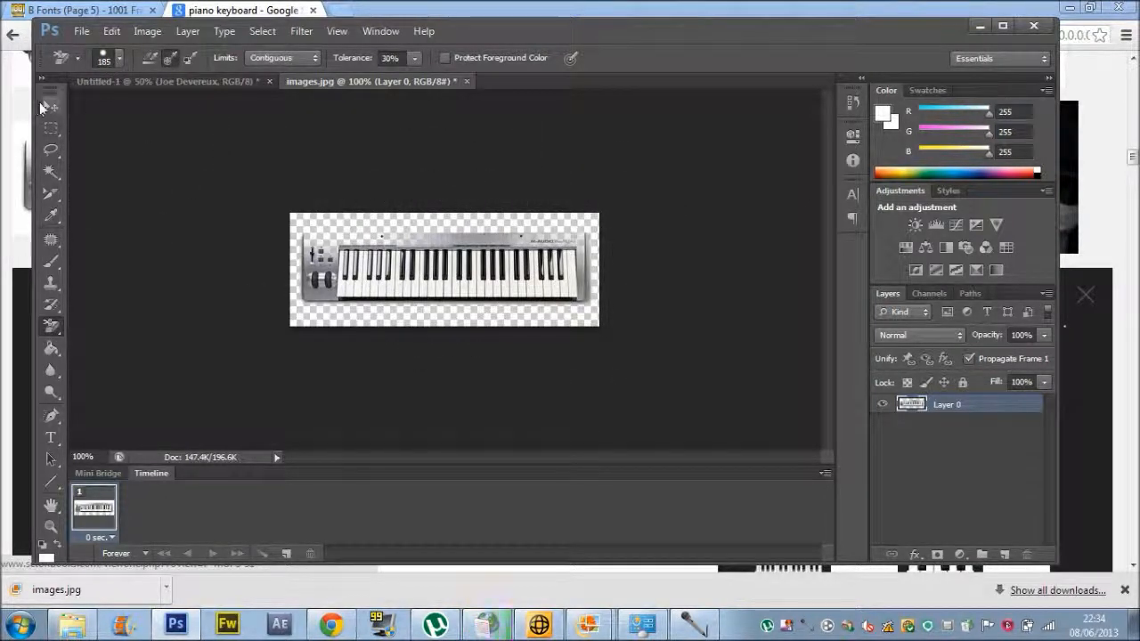
click(50, 128)
drag(294, 228, 598, 329)
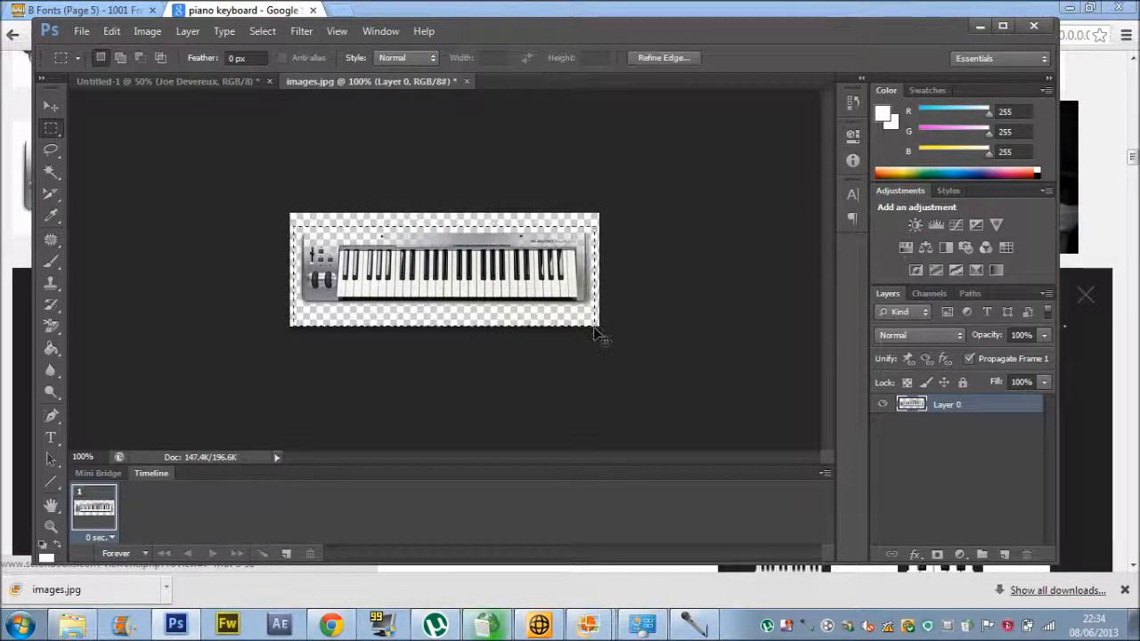
click(218, 81)
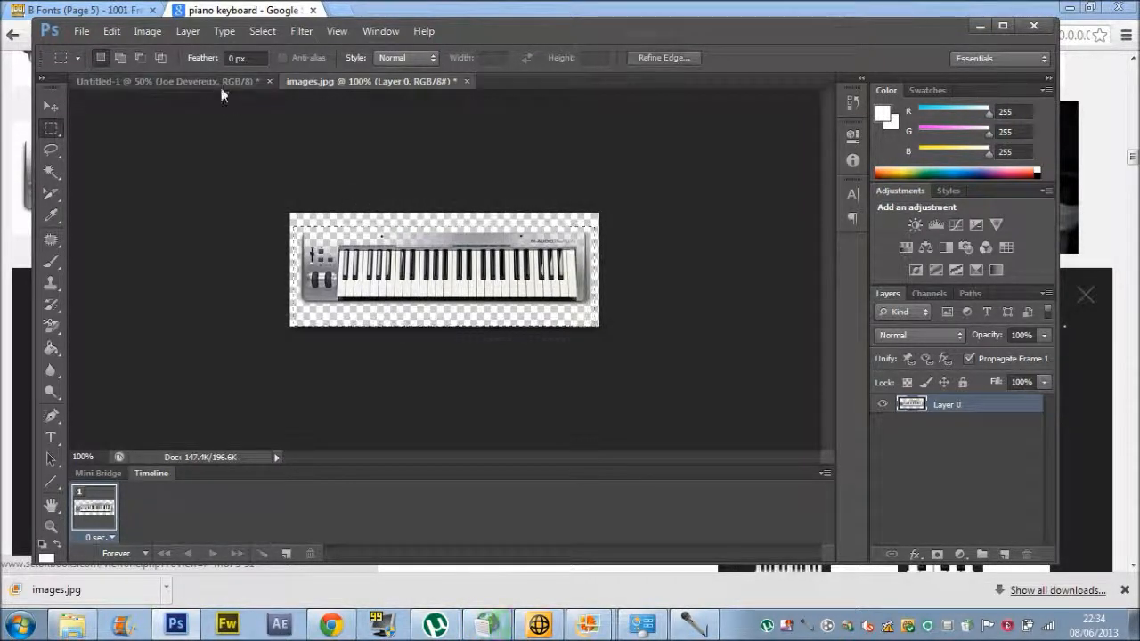
key(ctrl+v)
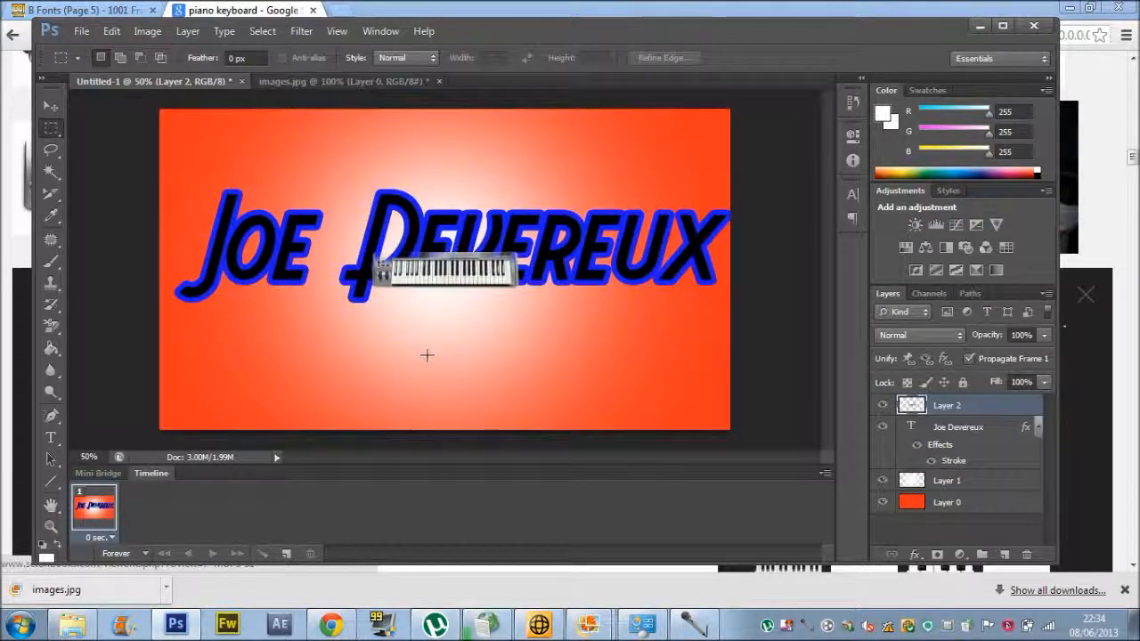
Scale the pasted keyboard larger, move it to the canvas bottom, and apply the transform.
key(v)
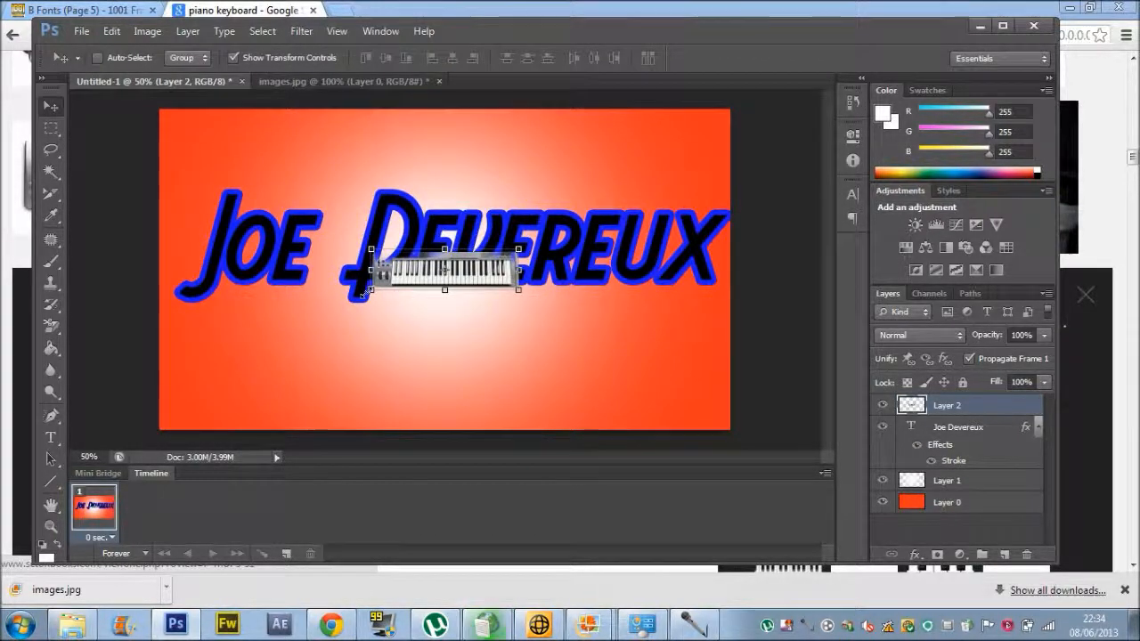
key(ctrl+t)
drag(293, 361, 294, 356)
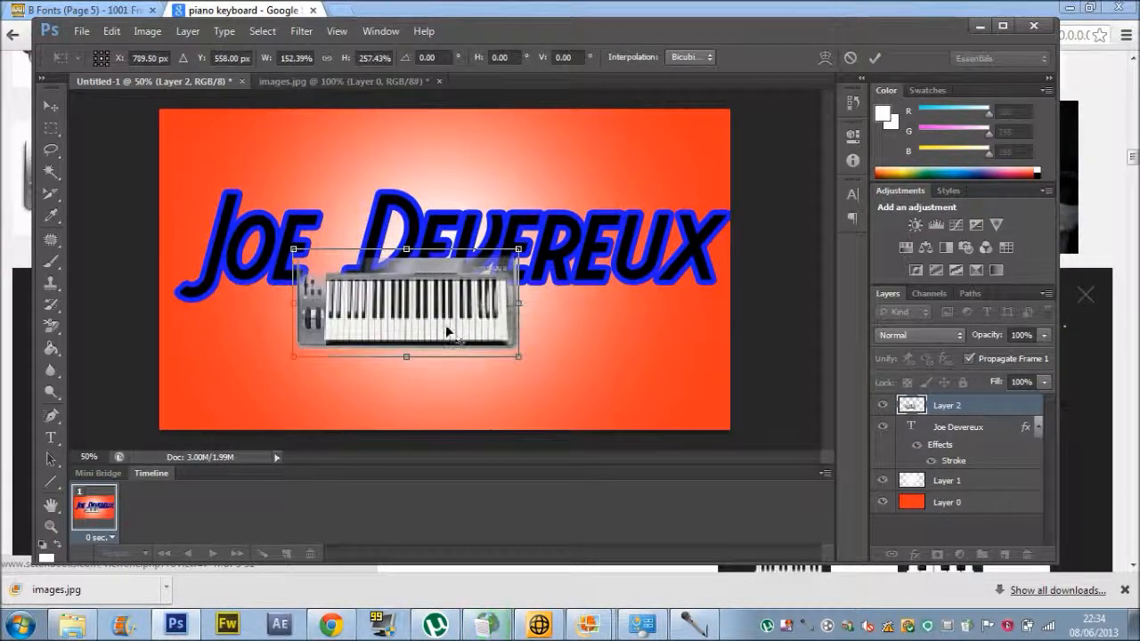
drag(525, 364, 680, 386)
drag(566, 339, 545, 379)
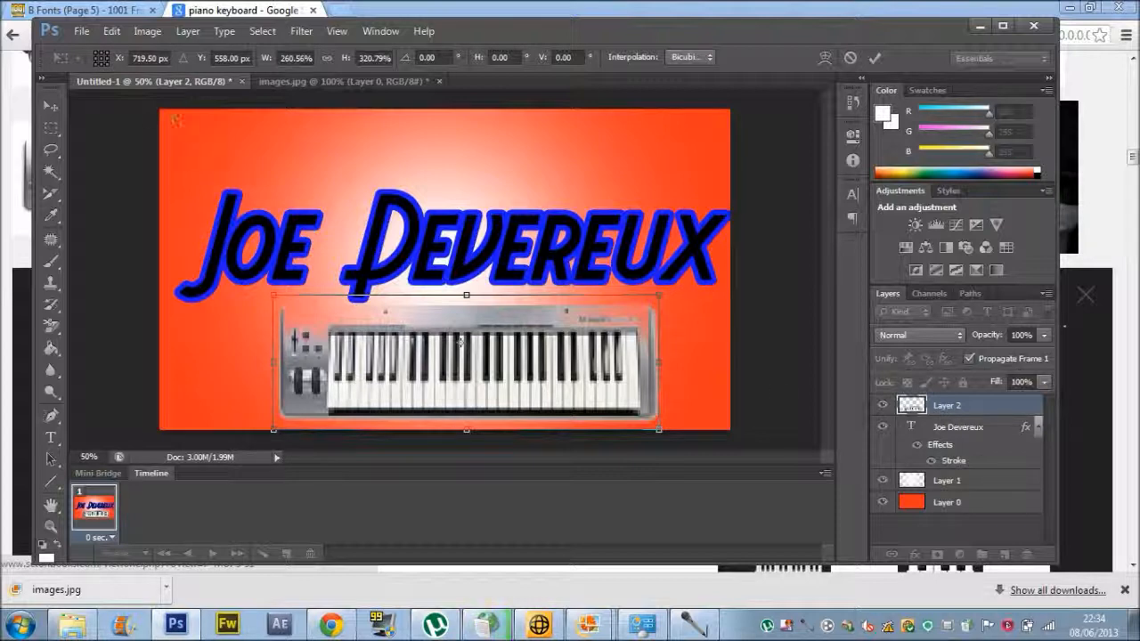
click(50, 107)
click(486, 235)
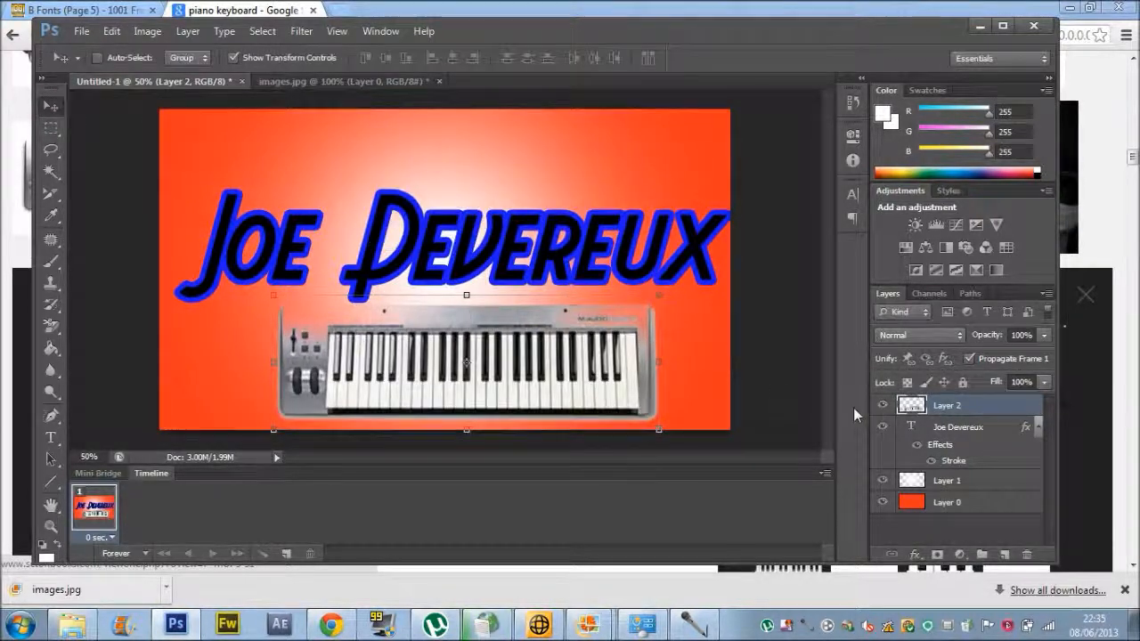
click(1027, 555)
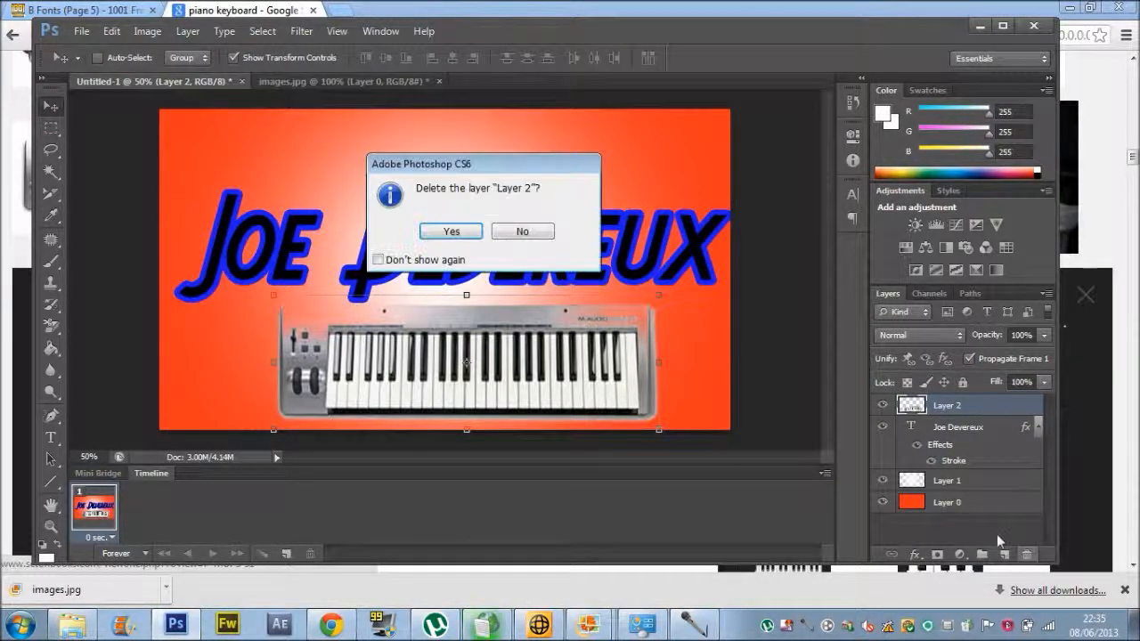
click(449, 231)
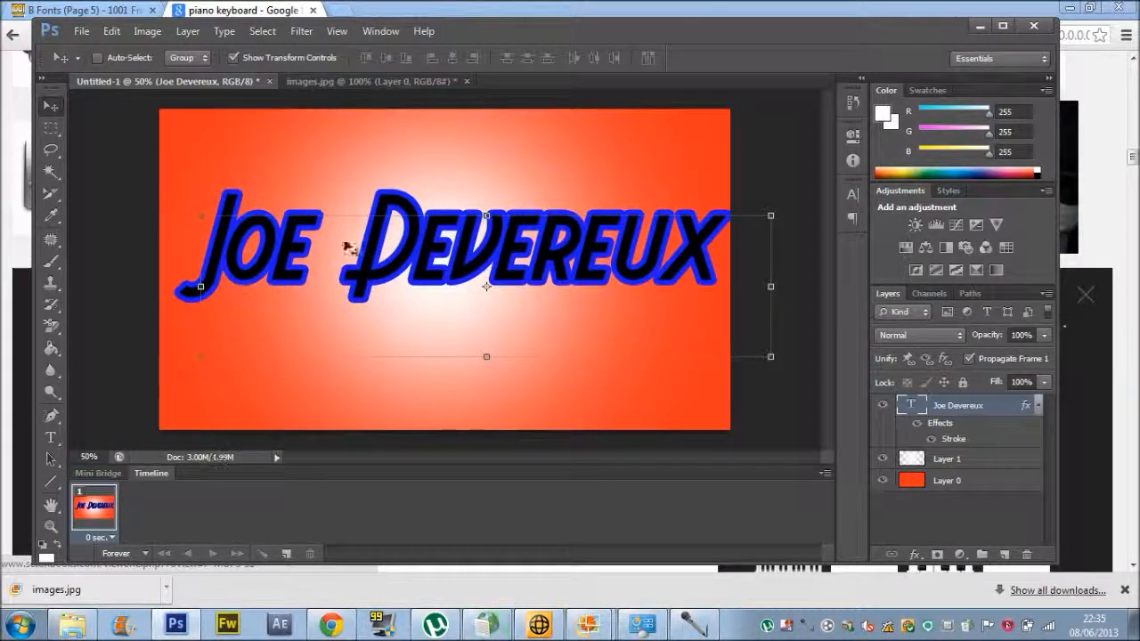
drag(303, 230, 311, 232)
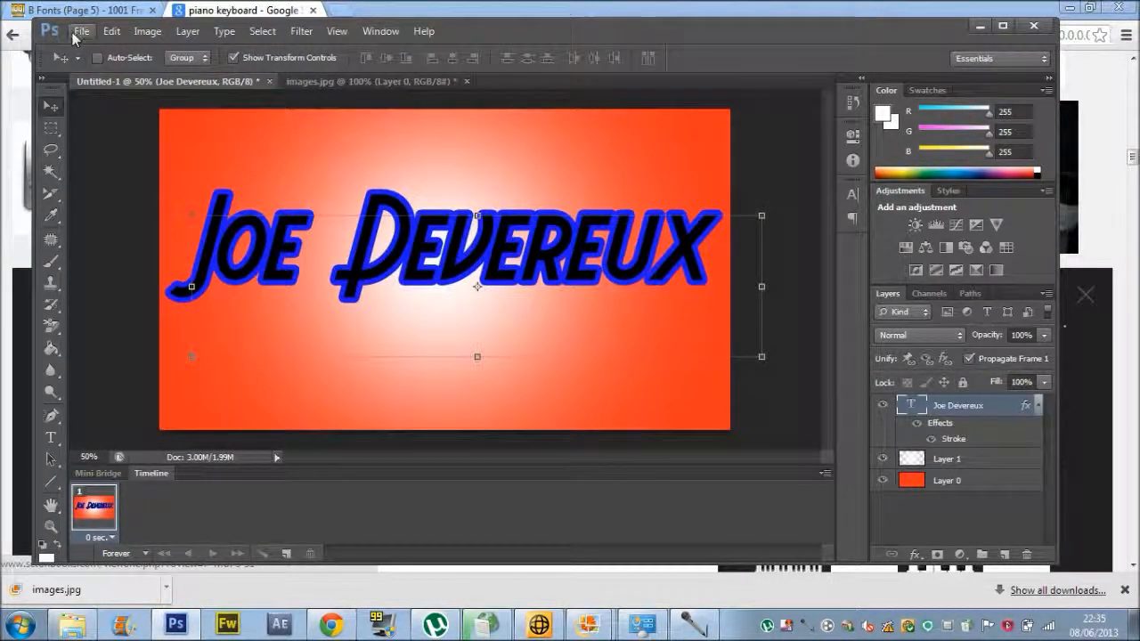
Save the title as JPEG named Tutorial, replacing the old file, at quality 10 Maximum.
click(81, 31)
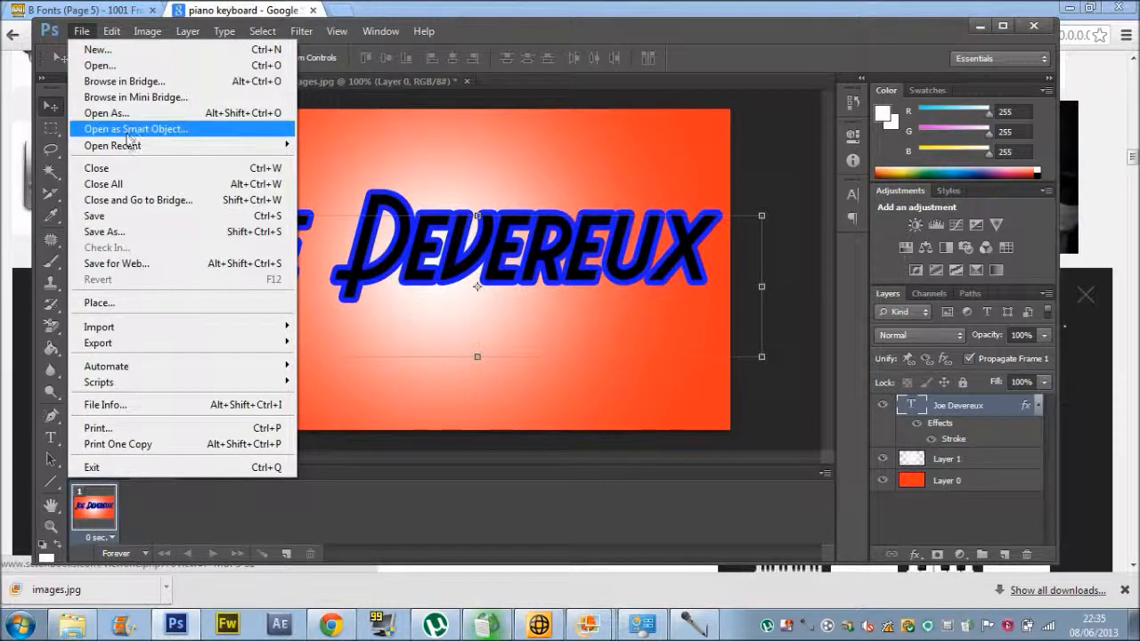
click(105, 231)
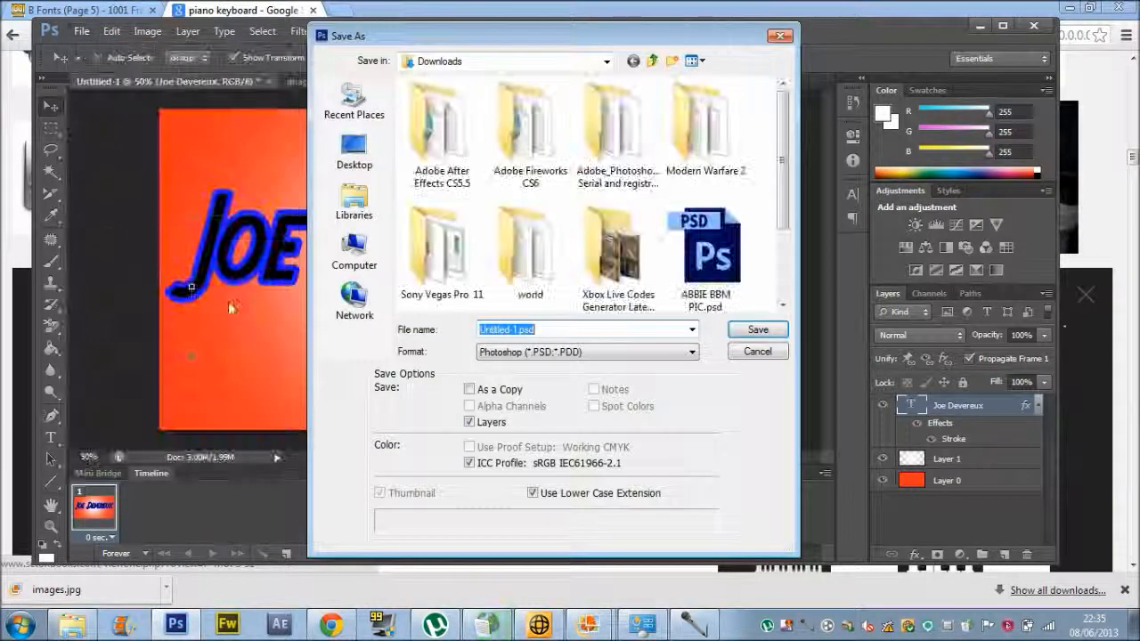
click(558, 353)
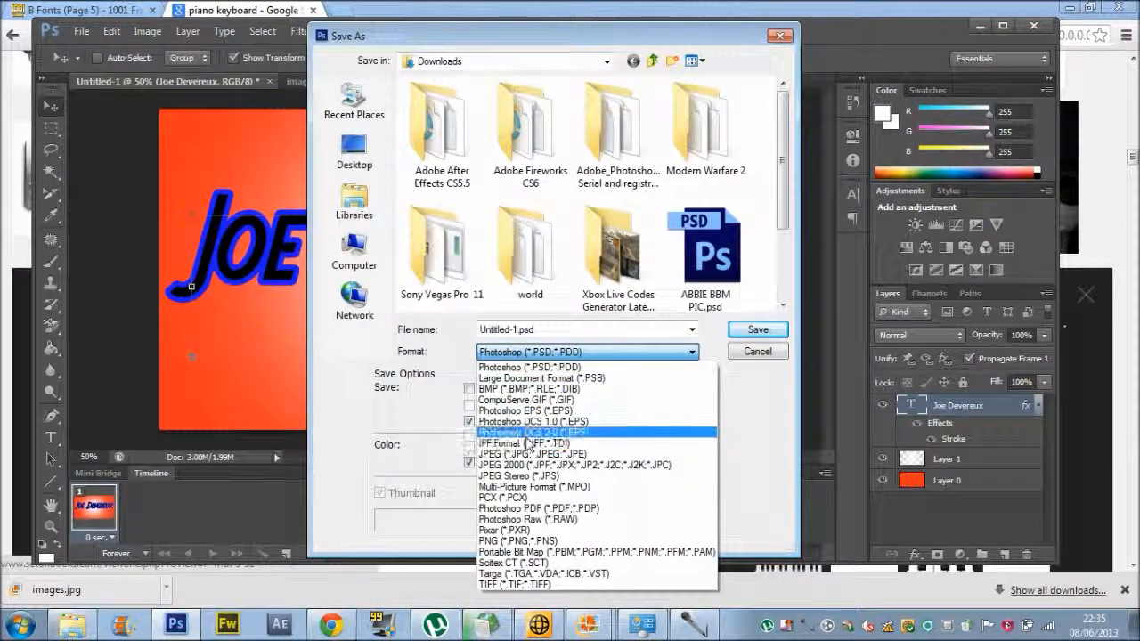
click(521, 455)
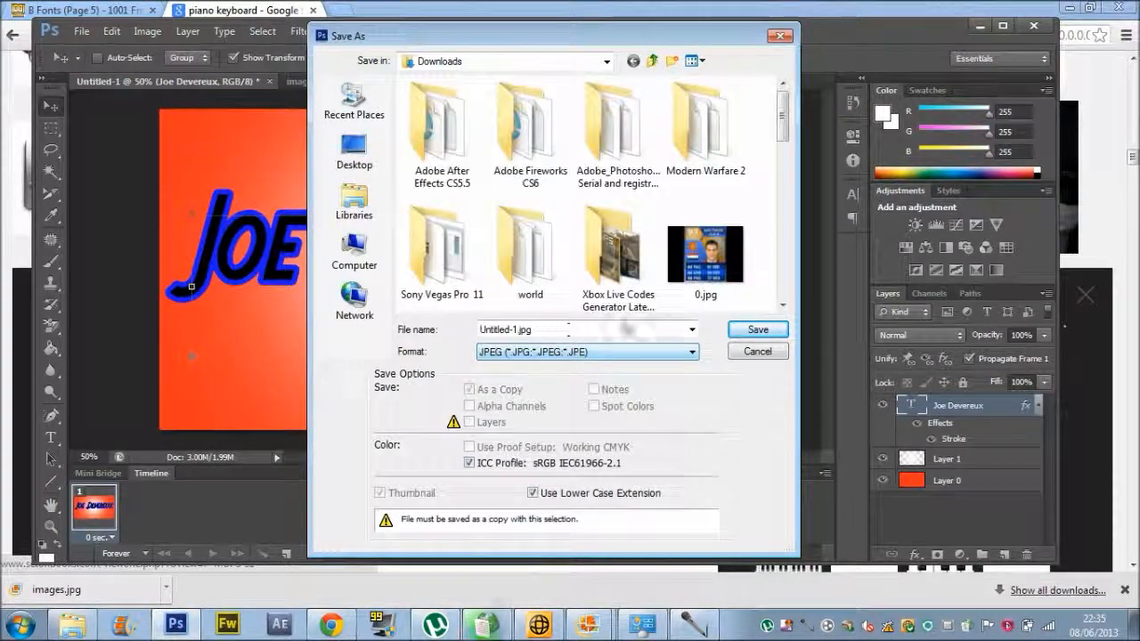
double_click(543, 327)
key(BackSpace)
key(BackSpace)
key(BackSpace)
key(BackSpace)
key(BackSpace)
key(BackSpace)
key(BackSpace)
key(BackSpace)
key(BackSpace)
key(BackSpace)
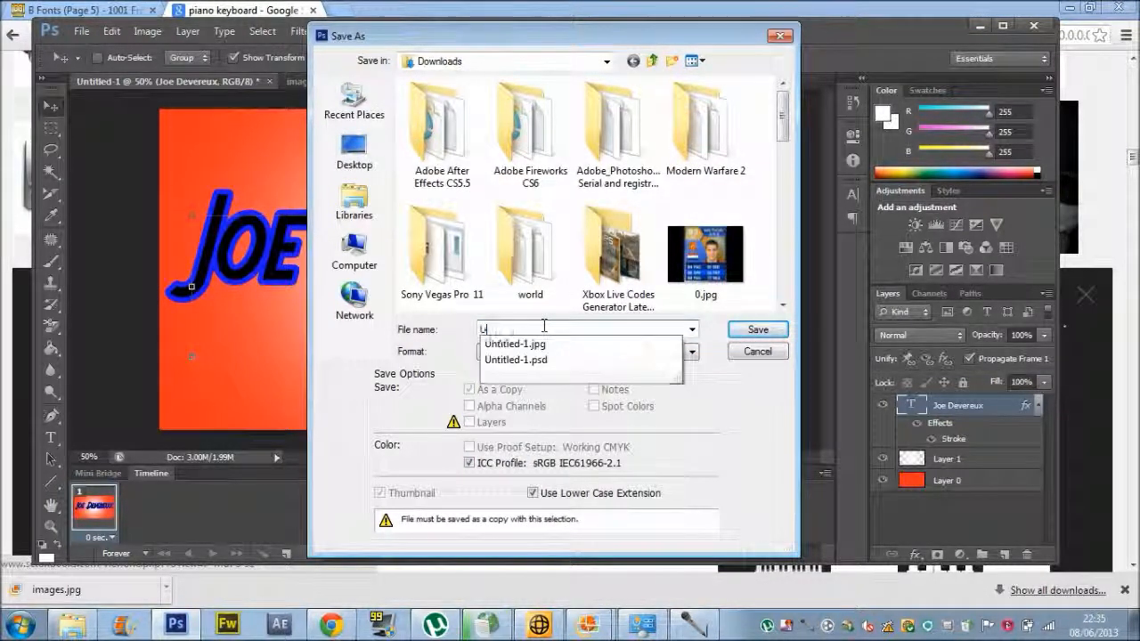
text(tutorial)
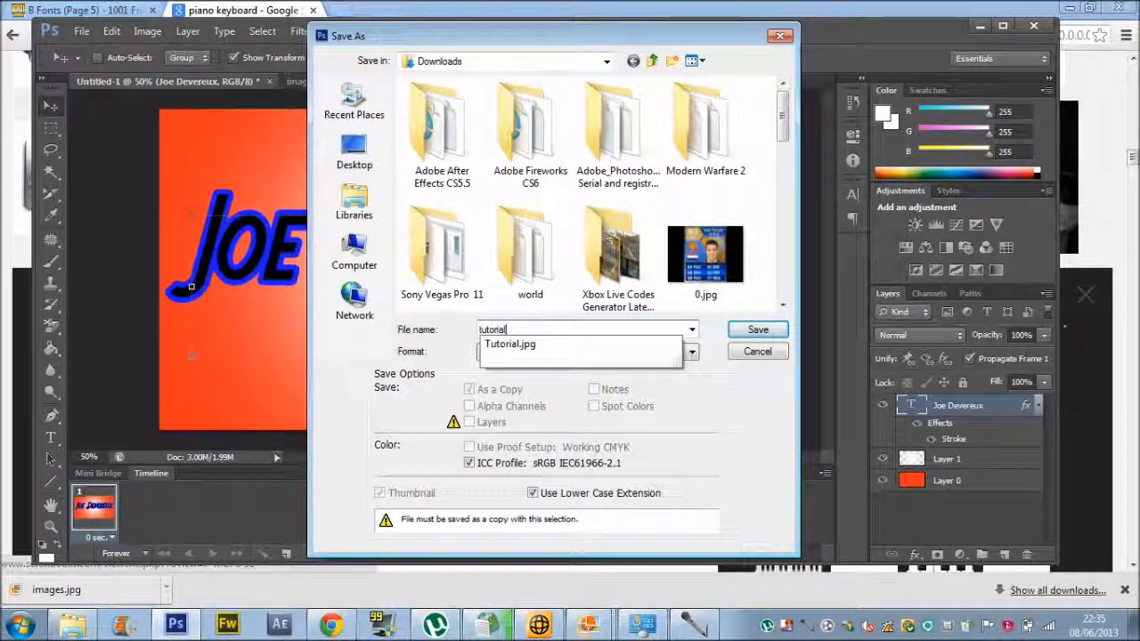
key(Return)
key(Return)
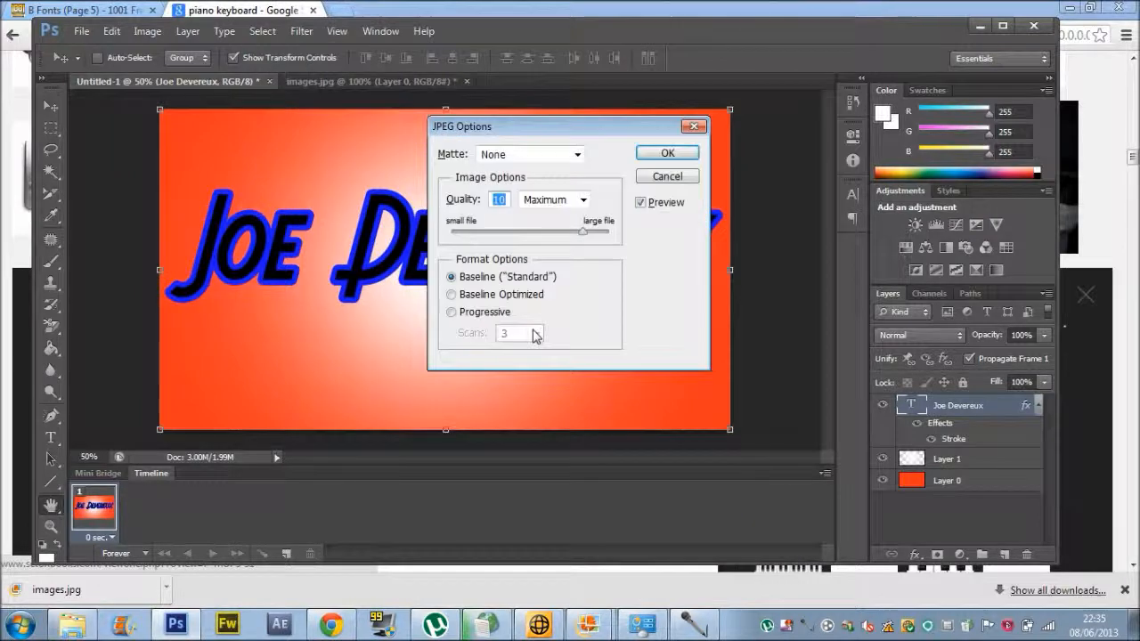
click(650, 156)
In Control Panel's Desktop Background, set Tutorial from Downloads as the only wallpaper.
click(20, 625)
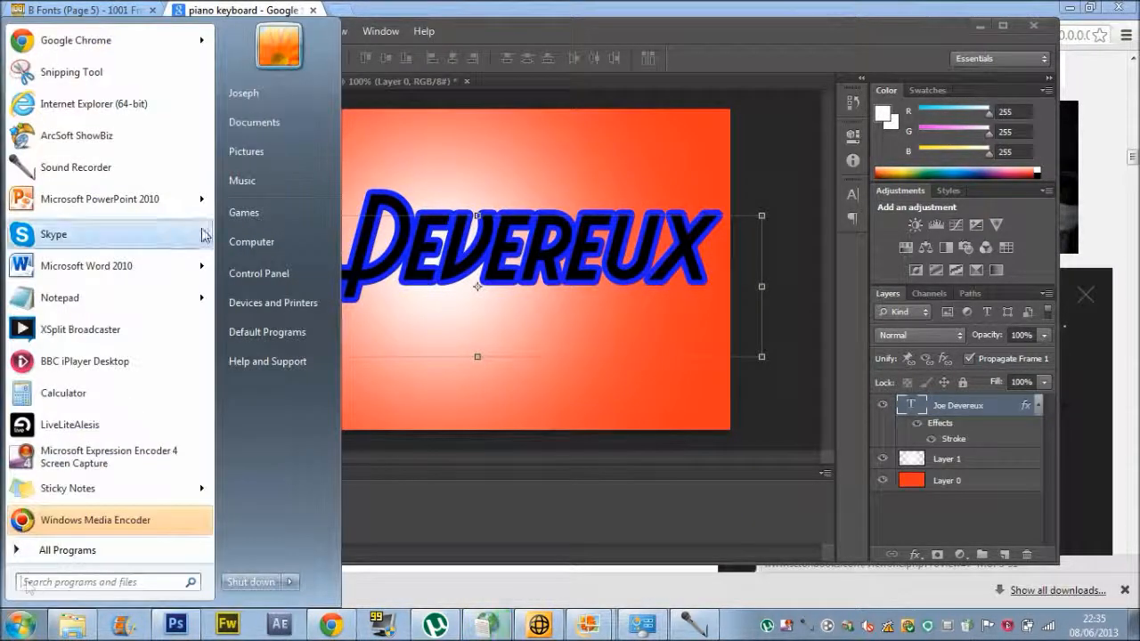
click(259, 273)
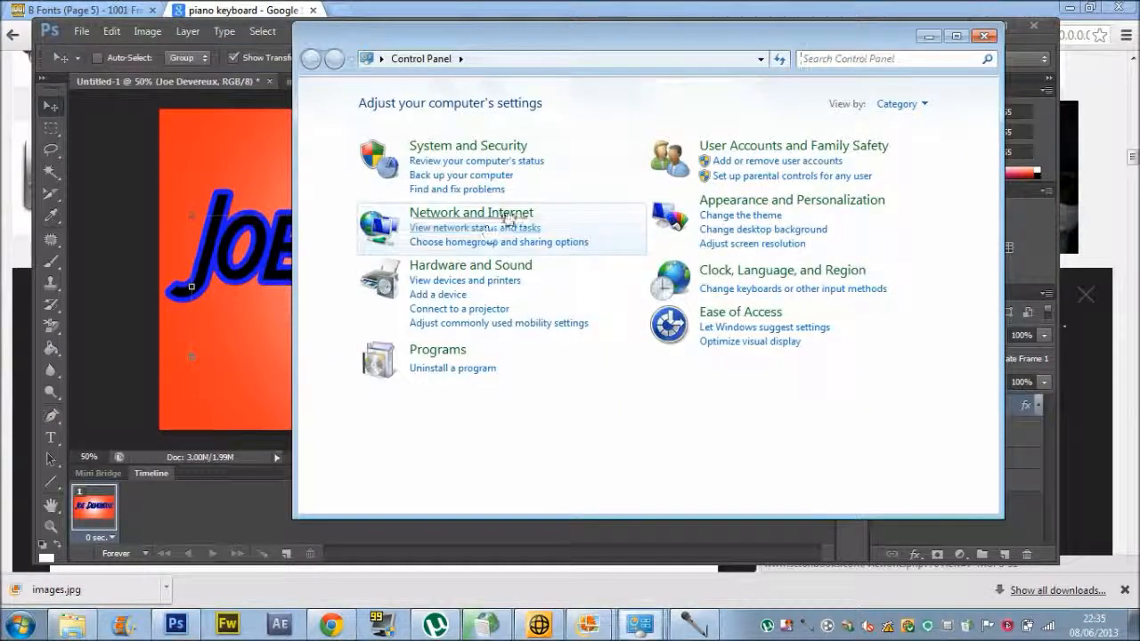
click(752, 205)
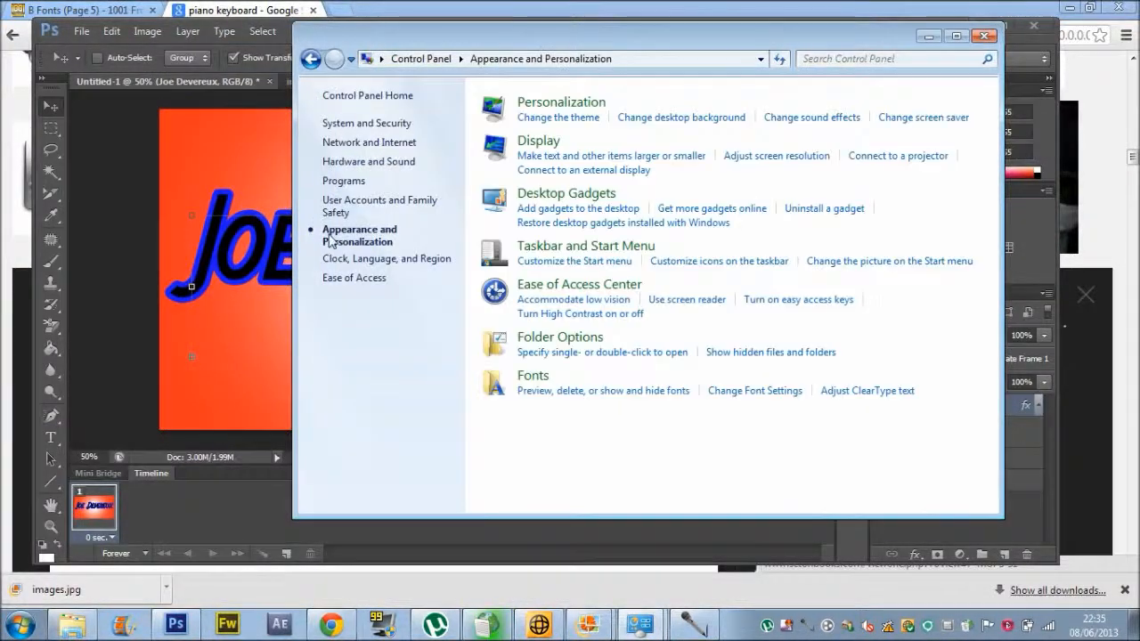
click(534, 107)
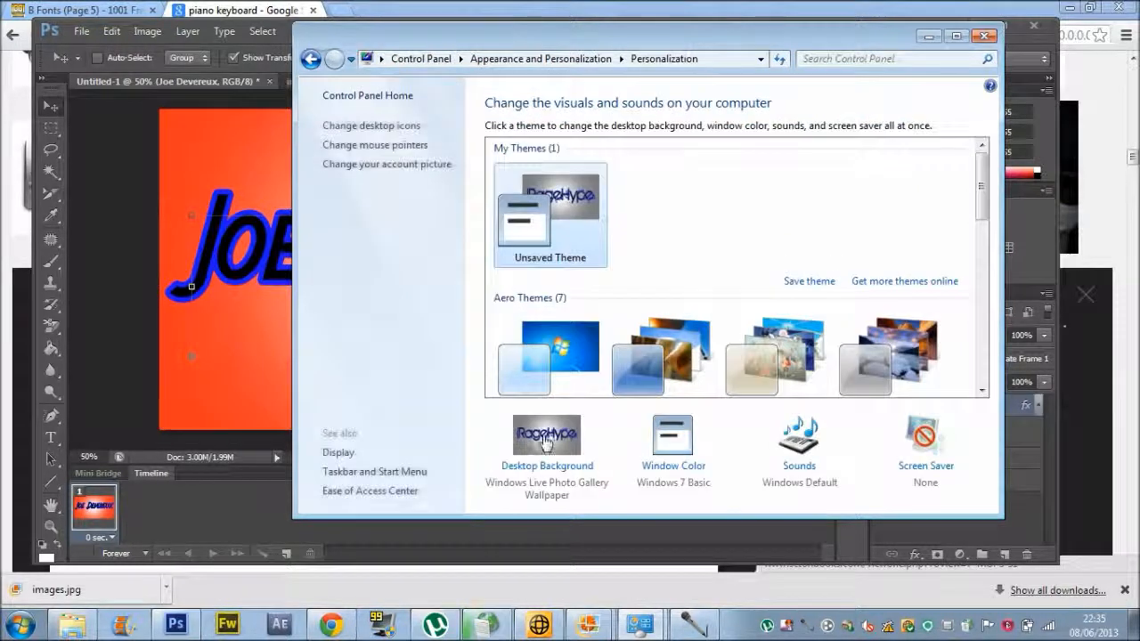
click(547, 439)
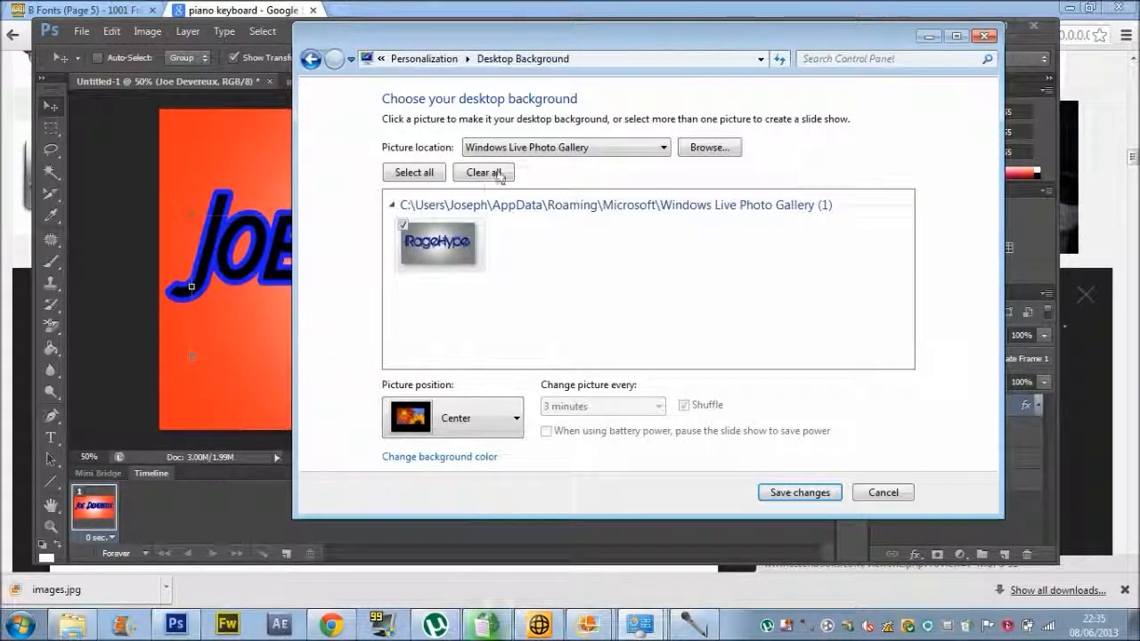
click(554, 148)
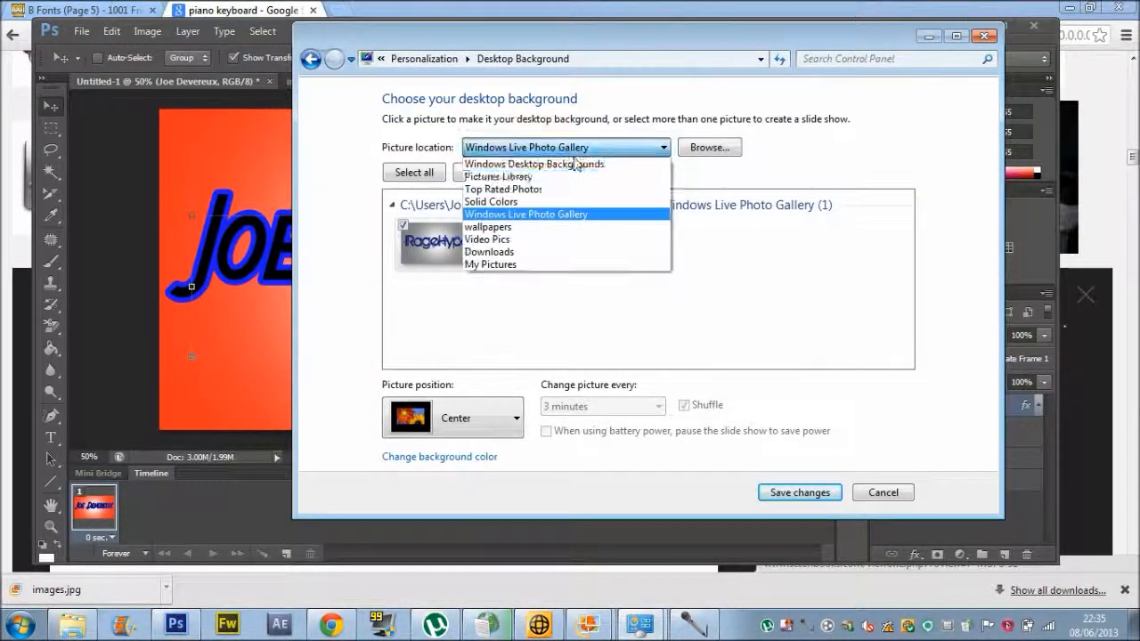
click(535, 253)
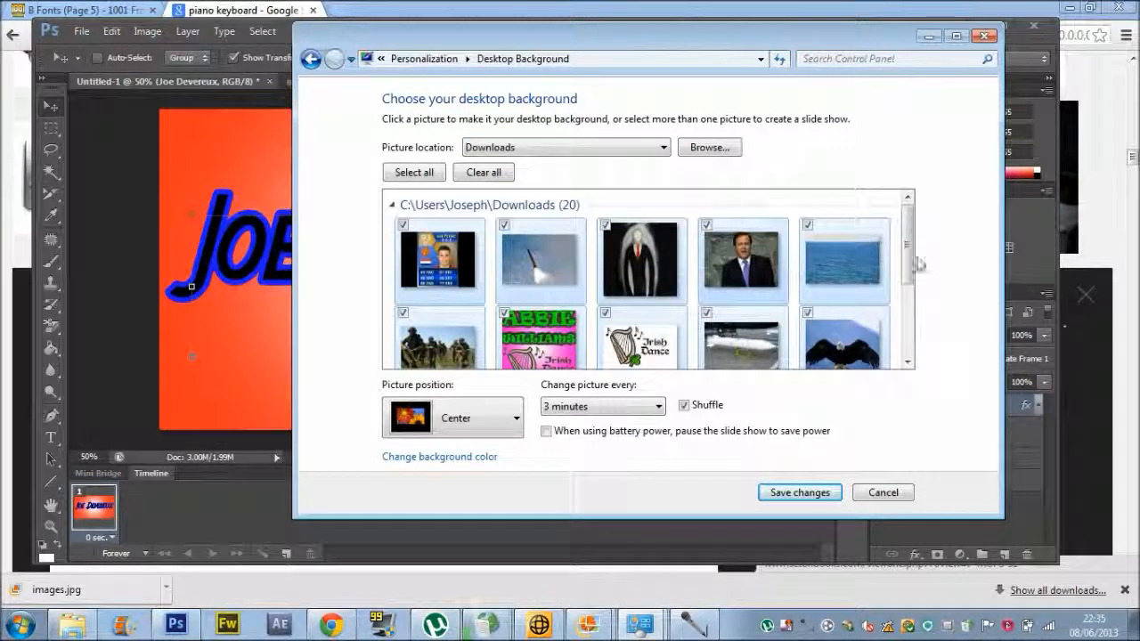
drag(917, 263, 916, 351)
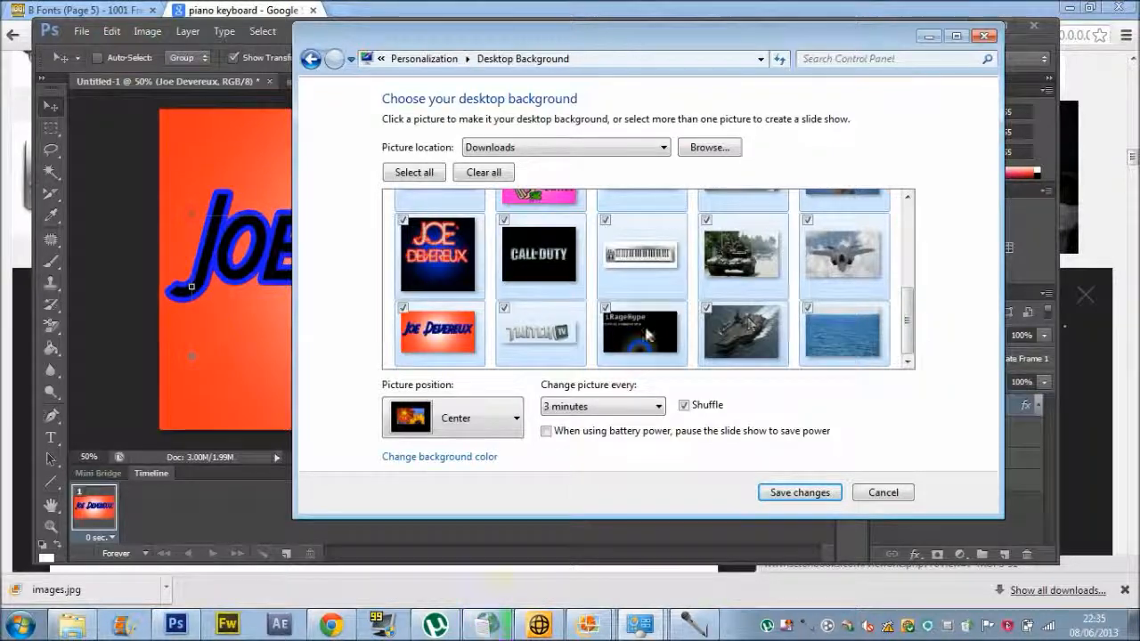
click(440, 343)
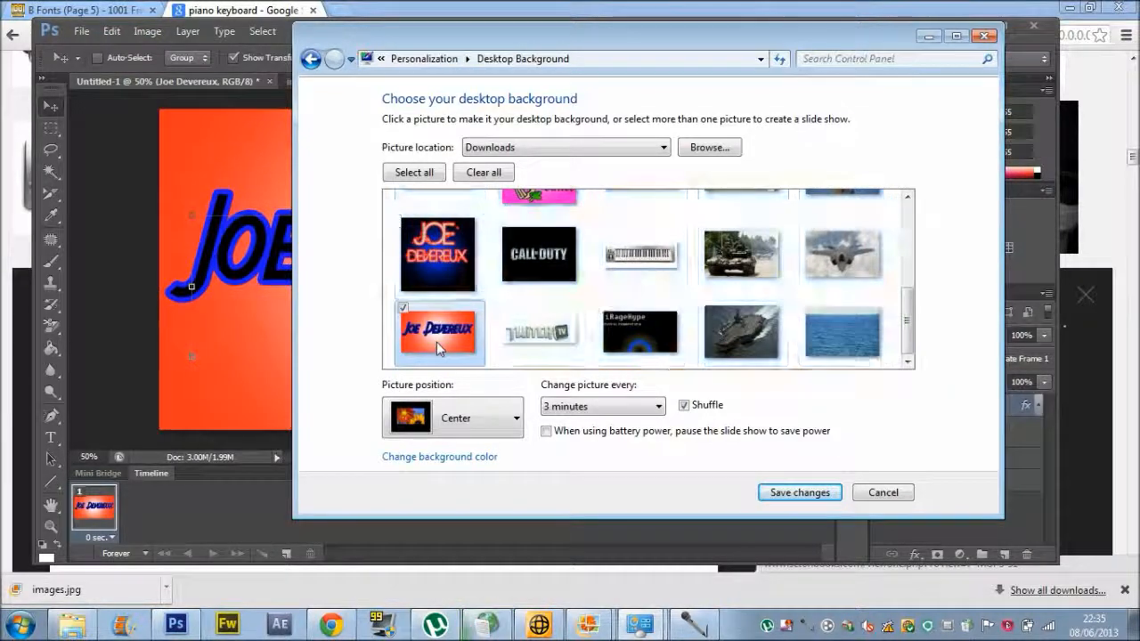
click(833, 495)
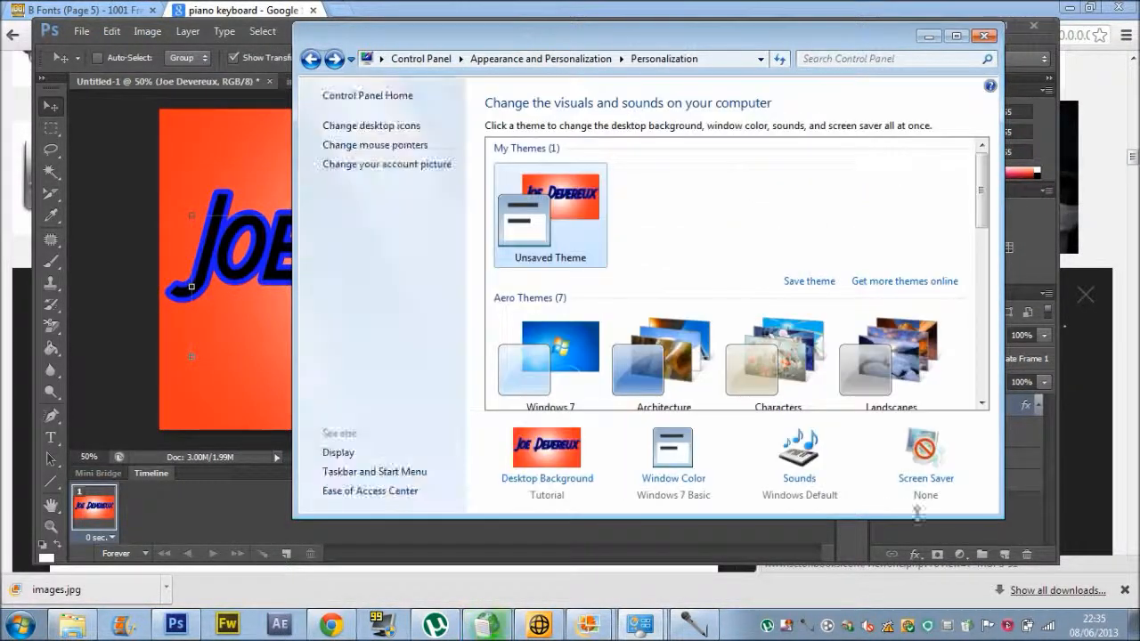
Change the wallpaper's picture position to Fill and save the change.
click(523, 477)
click(453, 417)
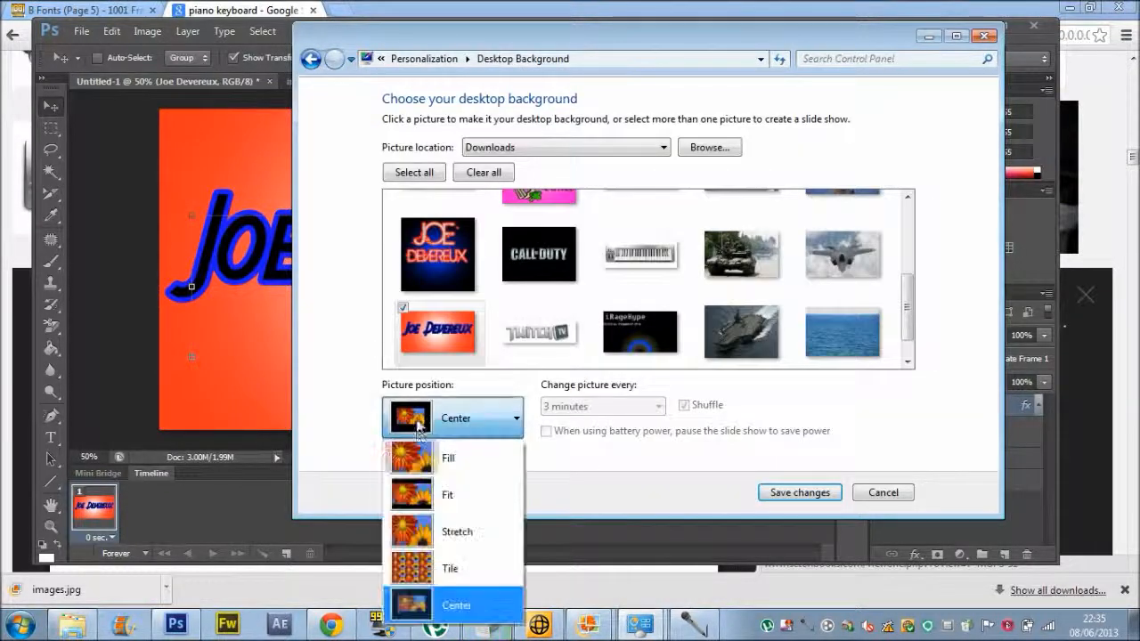
click(433, 472)
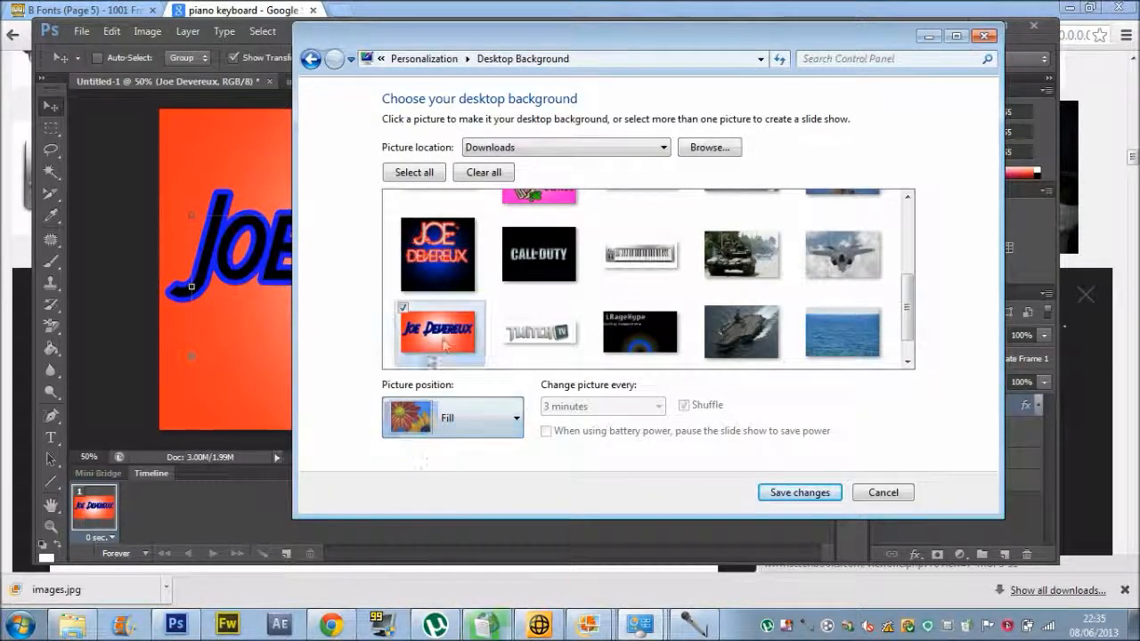
click(799, 493)
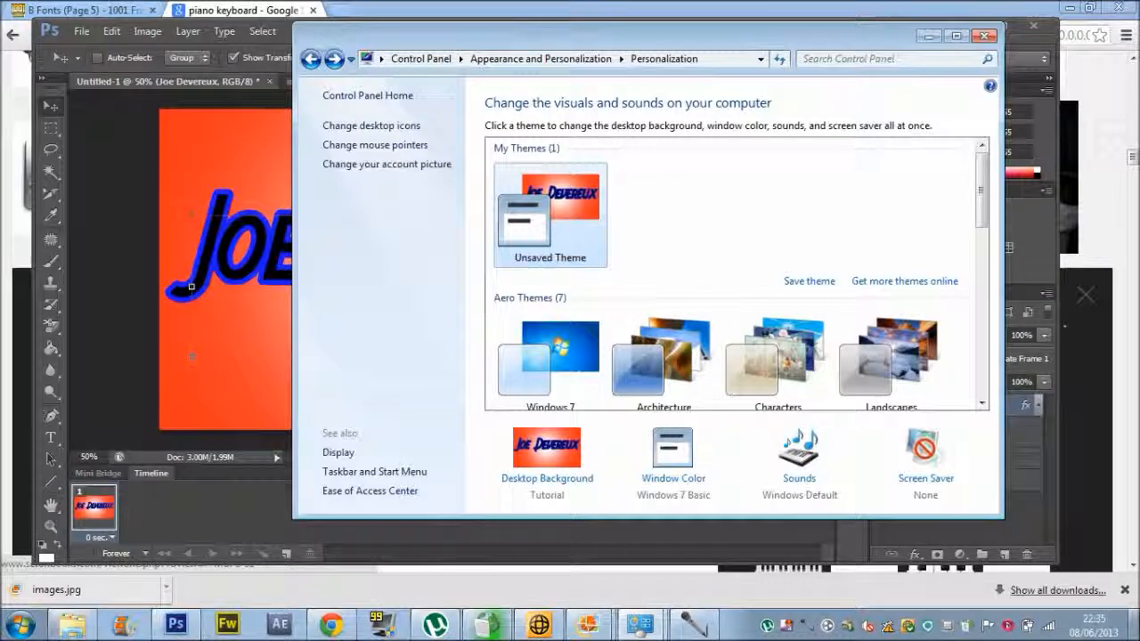
click(1134, 626)
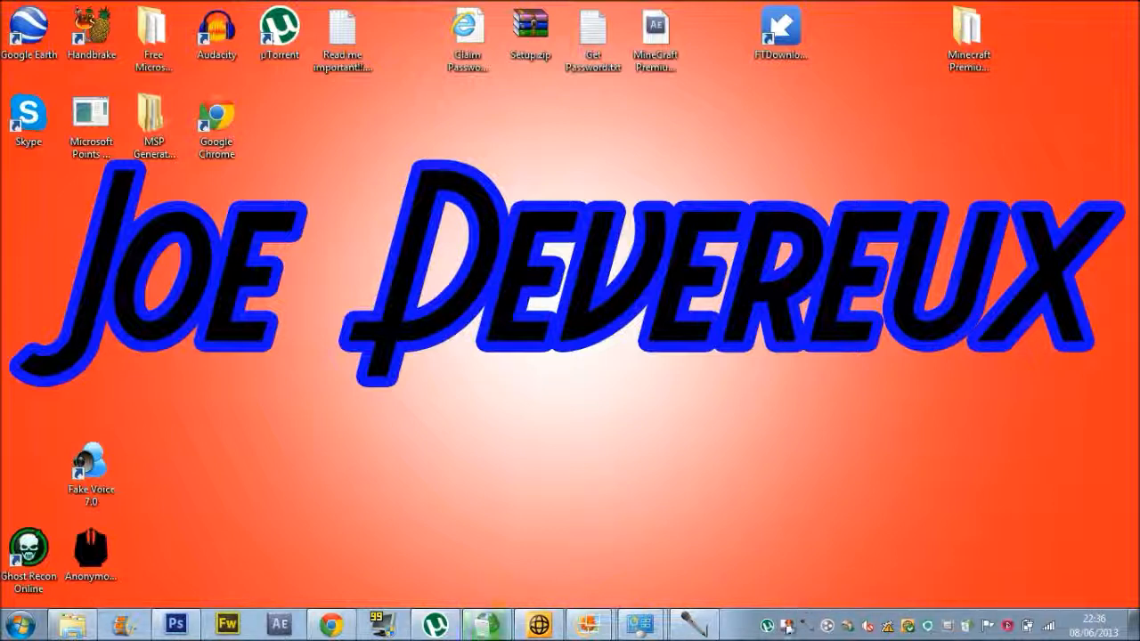
right_click(787, 626)
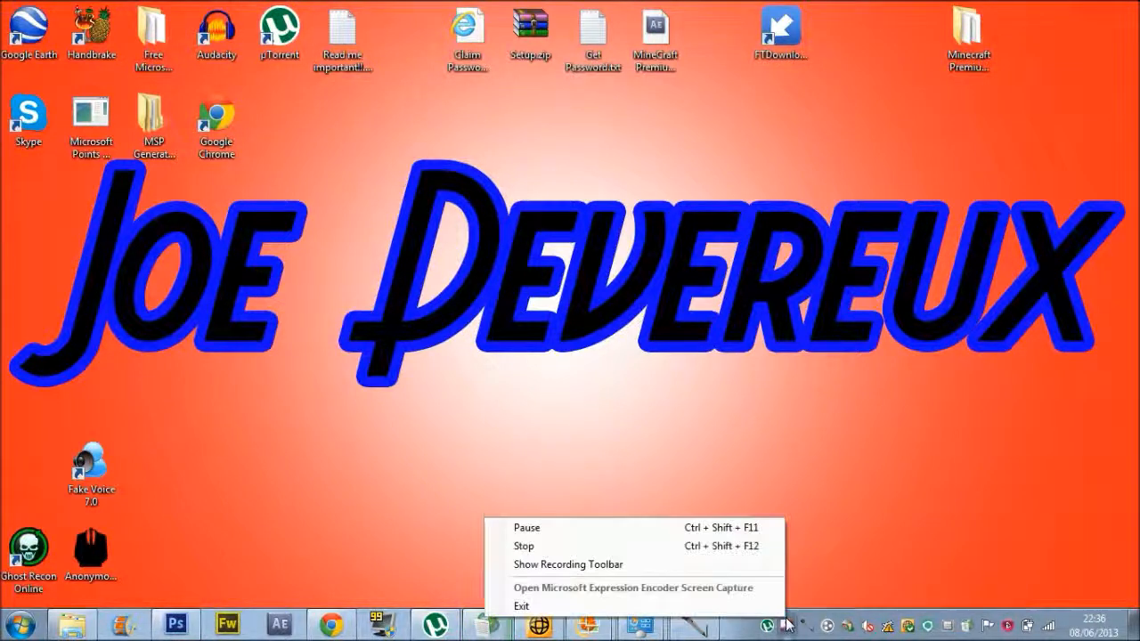